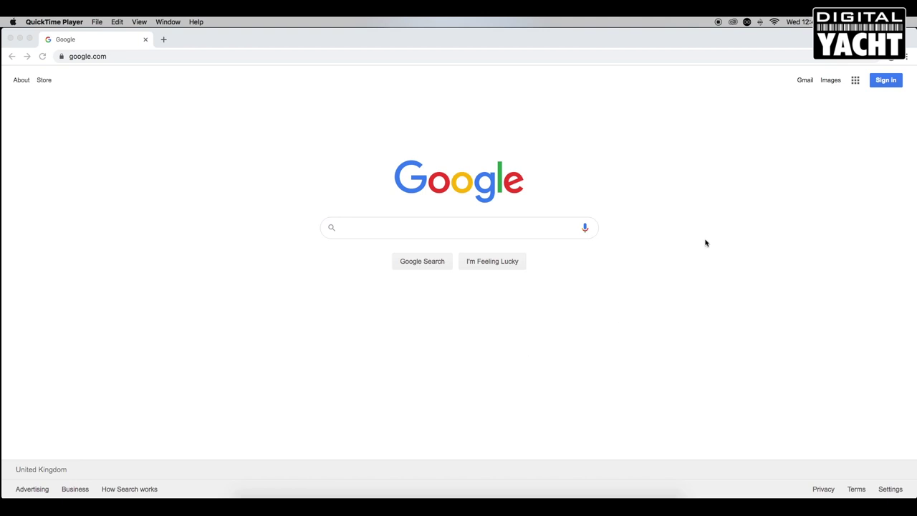
Join the NavDoctor-E0A0 Wi-Fi network with its password, confirm the connection, and return to Chrome.
left_click(773, 23)
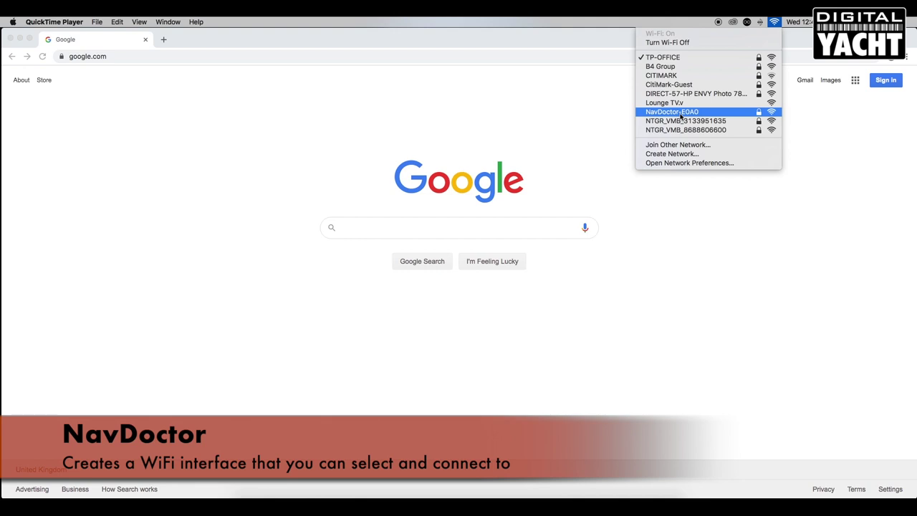
left_click(680, 116)
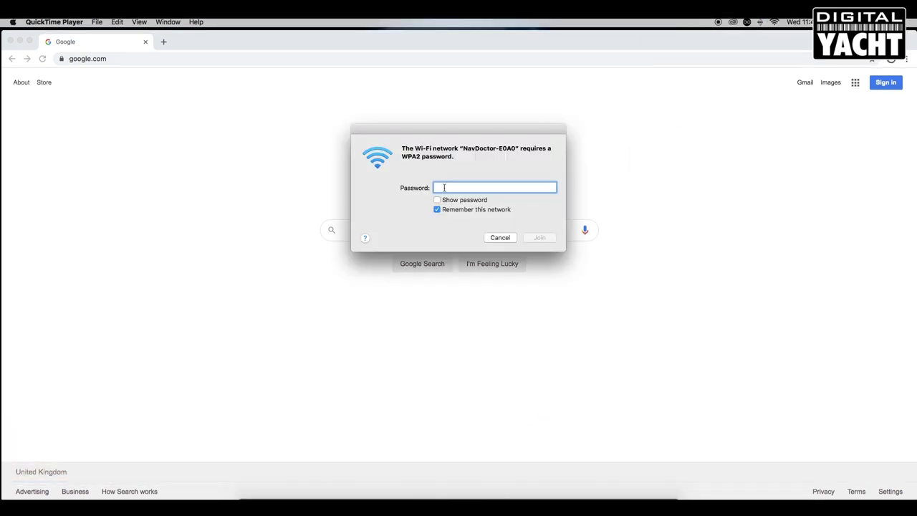
left_click(444, 188)
left_click(438, 201)
type("PASS")
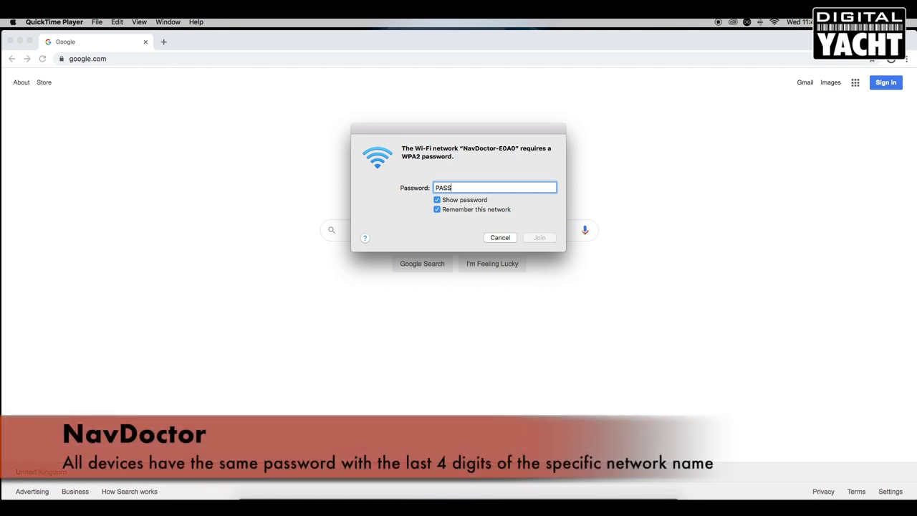
type("-")
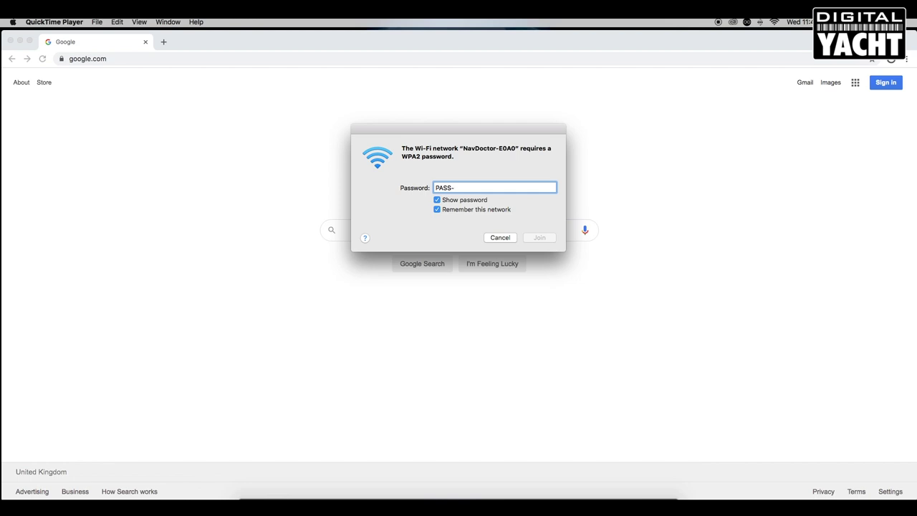
type("E0A0")
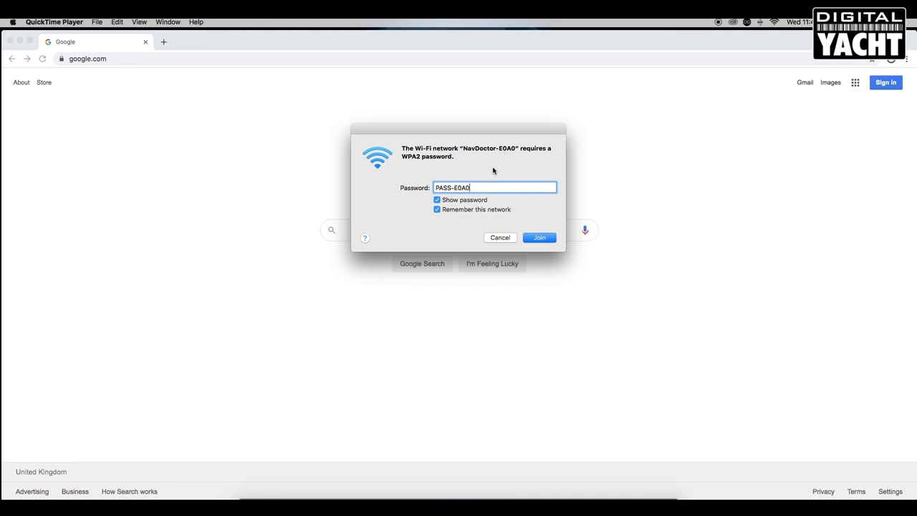
left_click(536, 239)
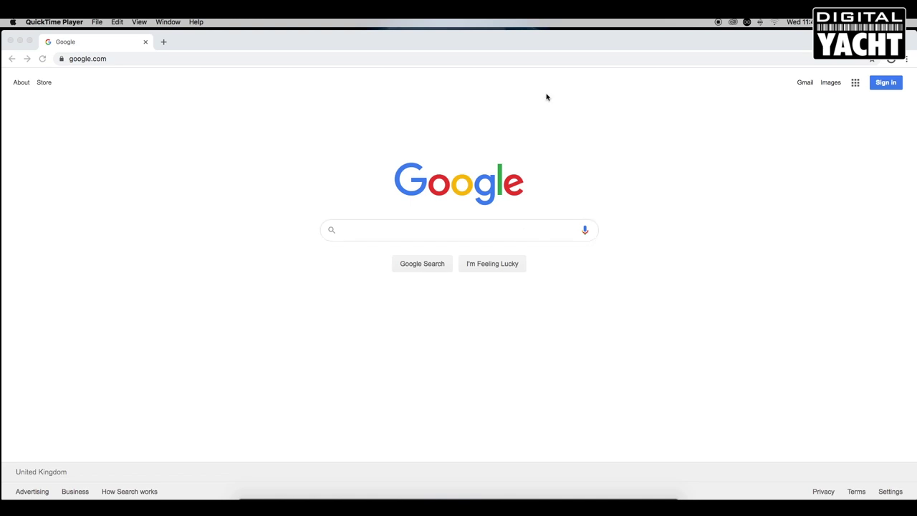
left_click(775, 24)
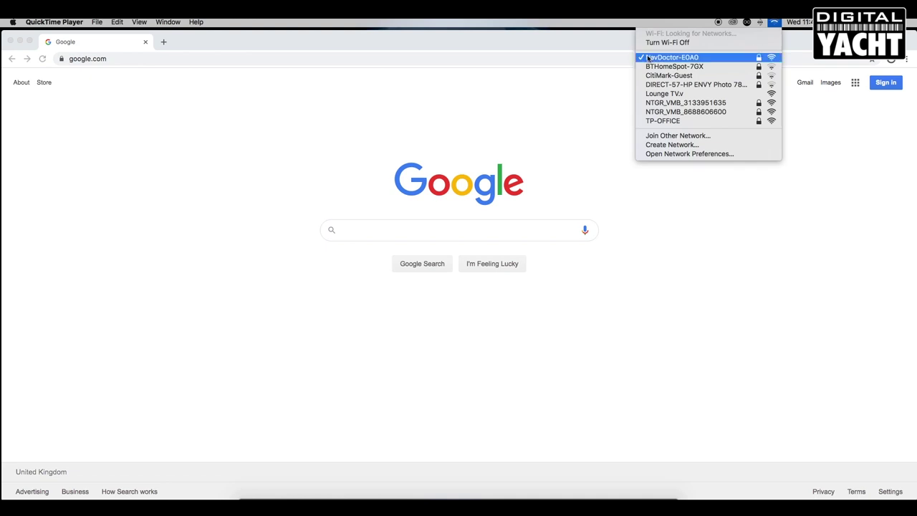
left_click(494, 47)
left_click_drag(119, 59, 64, 60)
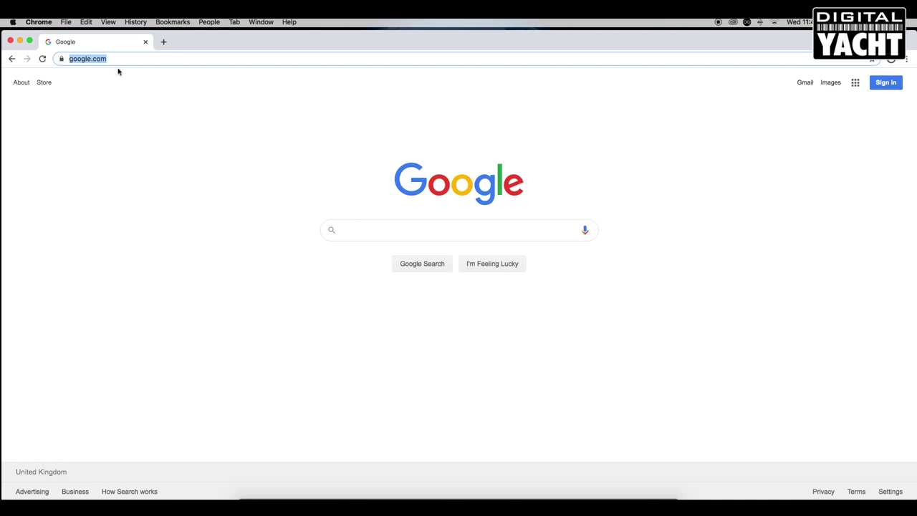
type("http")
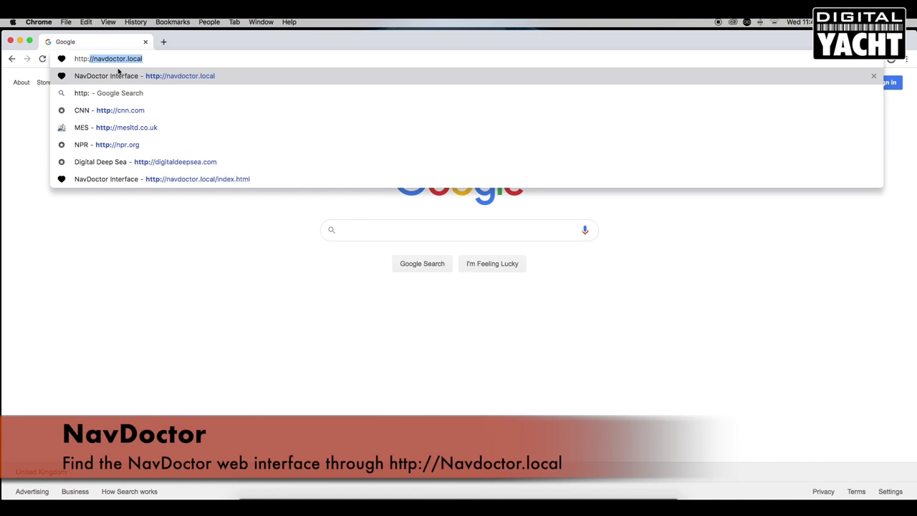
type("://nav")
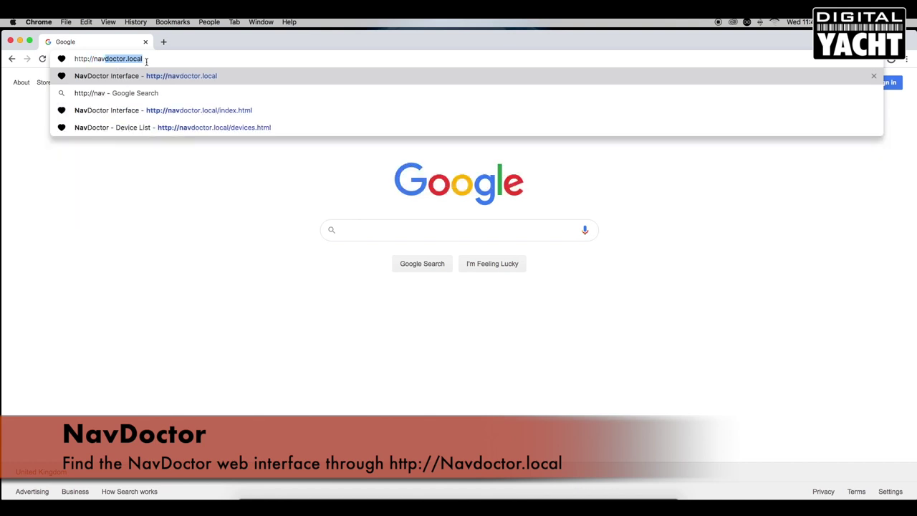
left_click(149, 60)
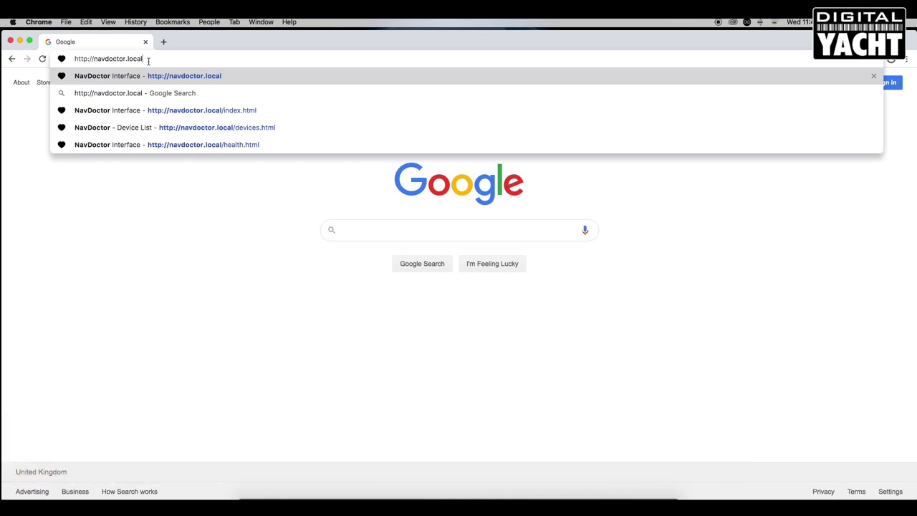
key("Return")
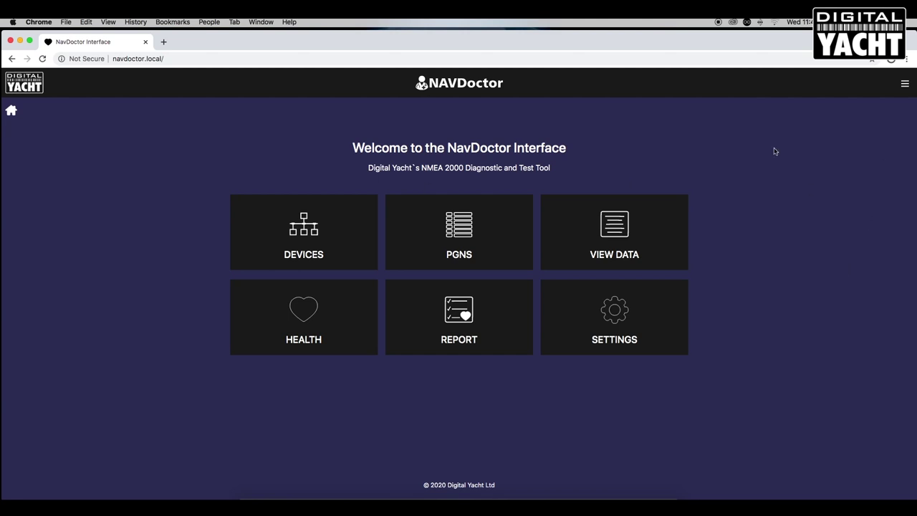
Glance at the pages menu, then open the DEVICES list from the home page.
left_click(907, 86)
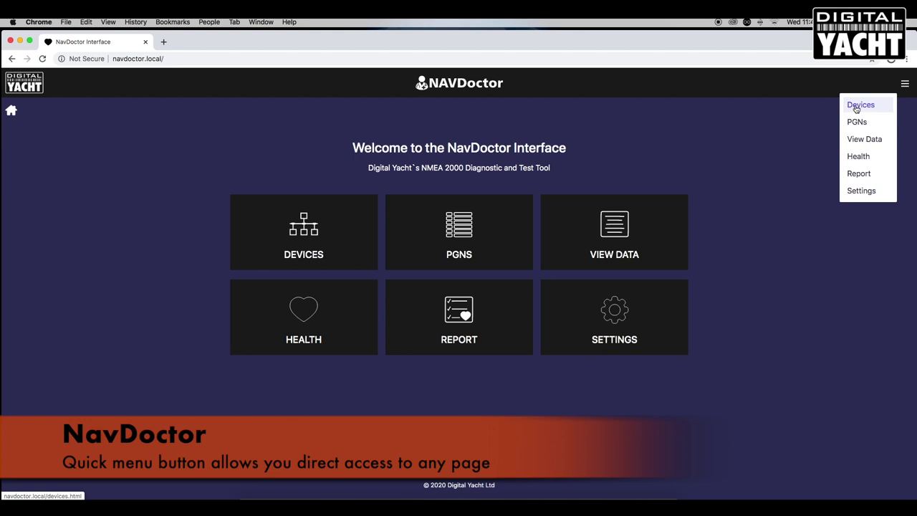
left_click(766, 138)
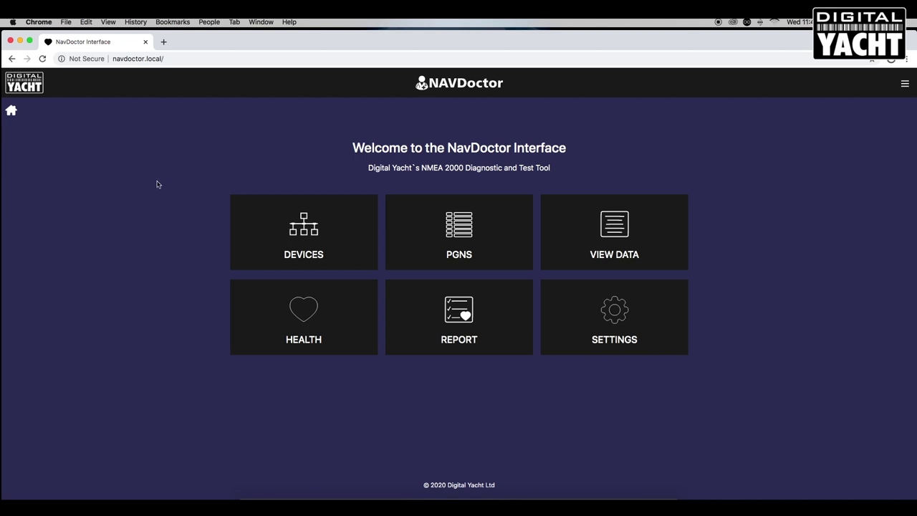
left_click(304, 232)
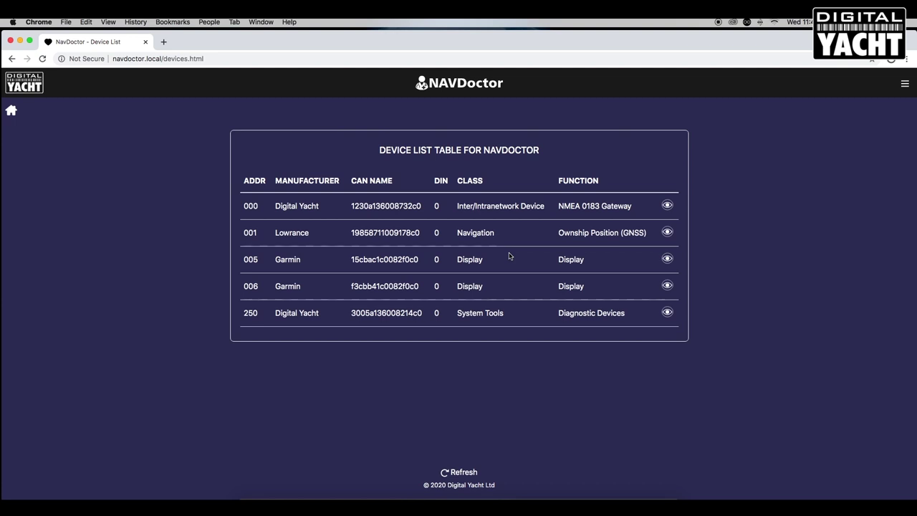
Refresh the Device List so it shows all five network devices.
left_click(463, 473)
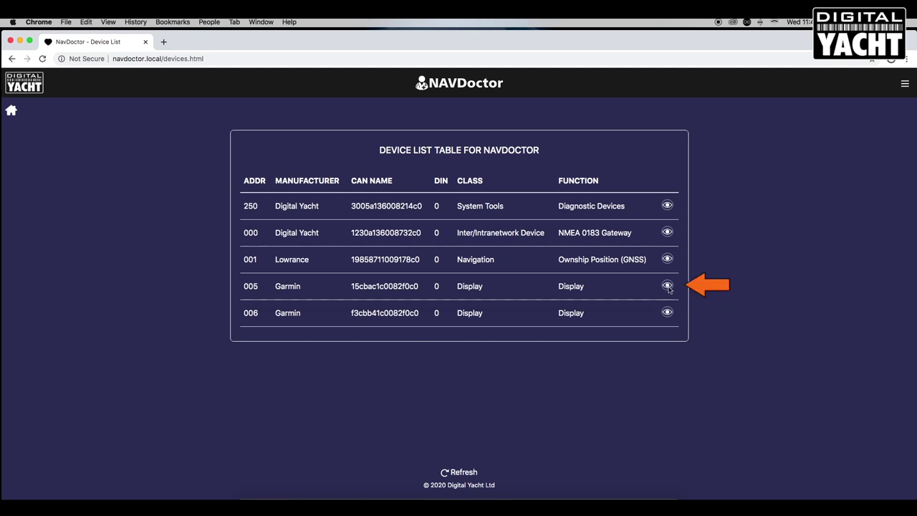
left_click(667, 286)
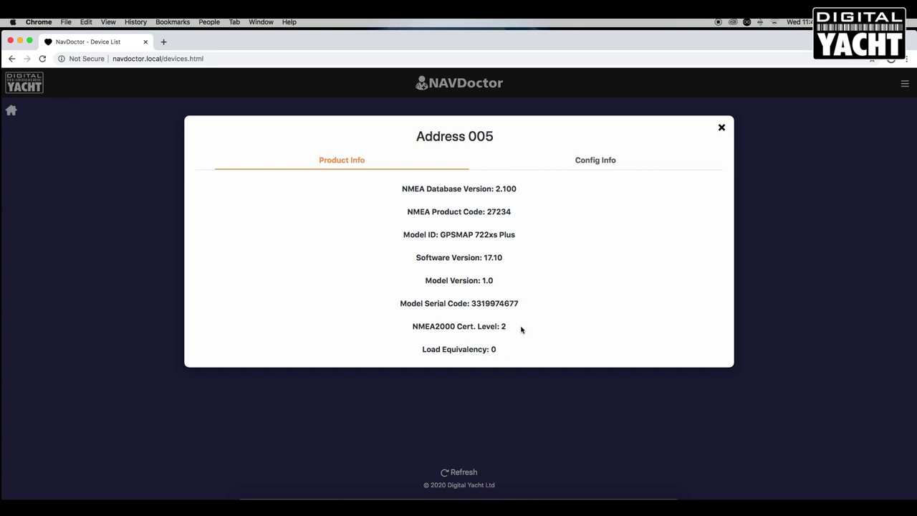
left_click(601, 160)
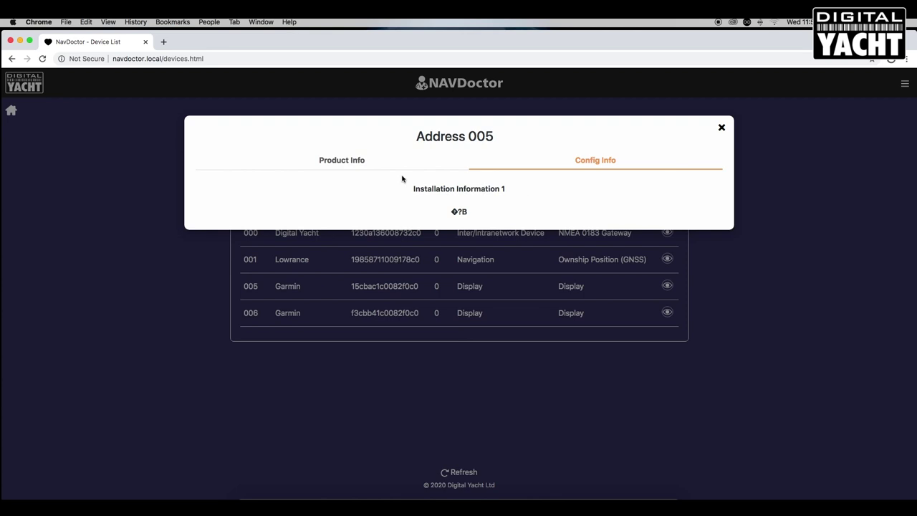
left_click(343, 162)
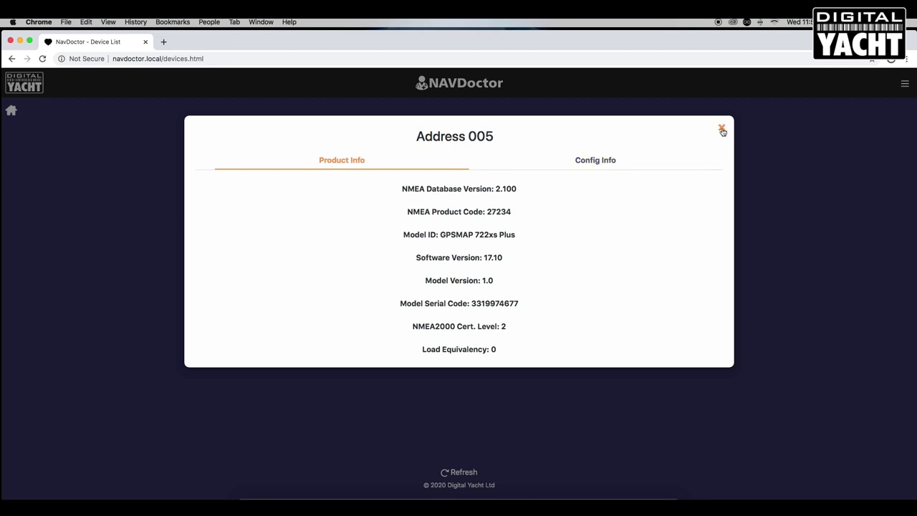
left_click(722, 128)
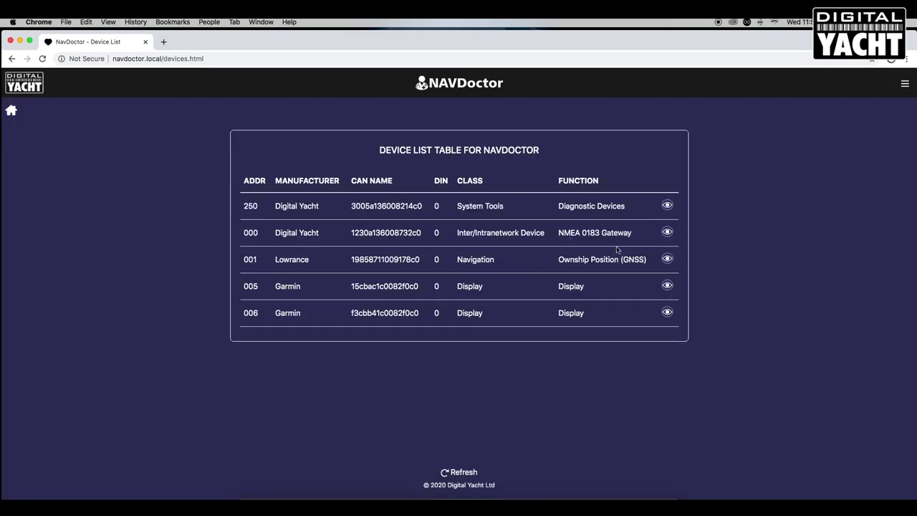
left_click(667, 259)
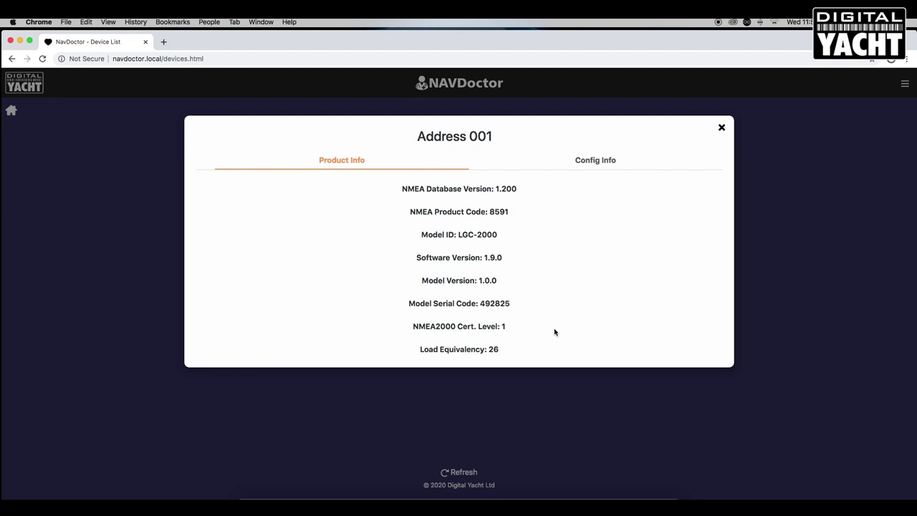
left_click(722, 129)
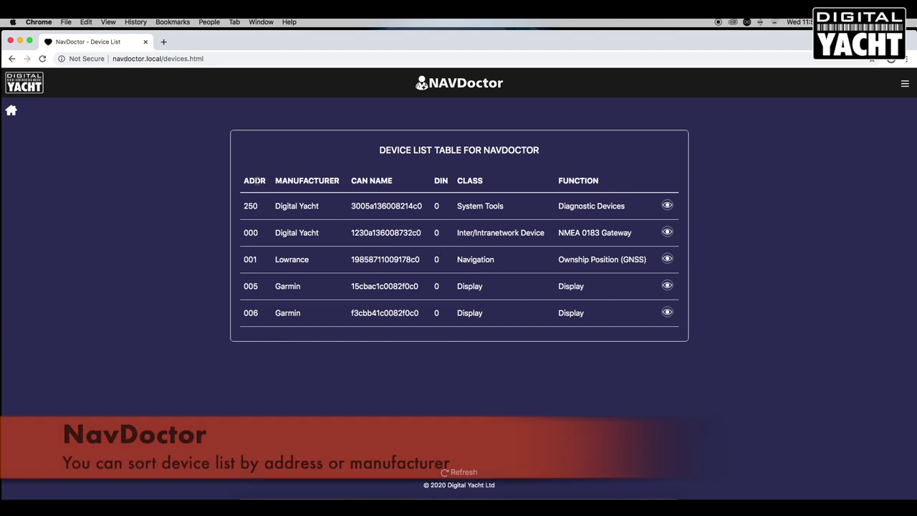
Re-sort the device table by address, then manufacturer, then back to ascending address order.
left_click(256, 181)
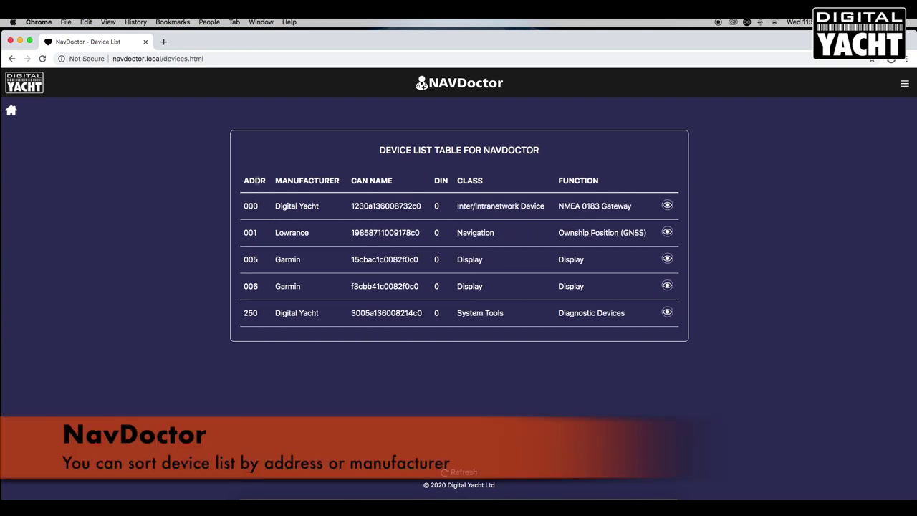
left_click(297, 181)
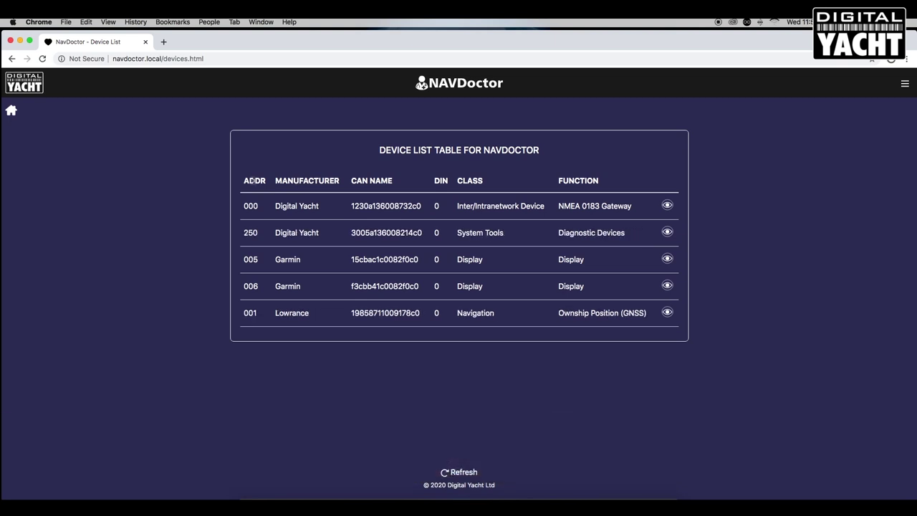
left_click(253, 182)
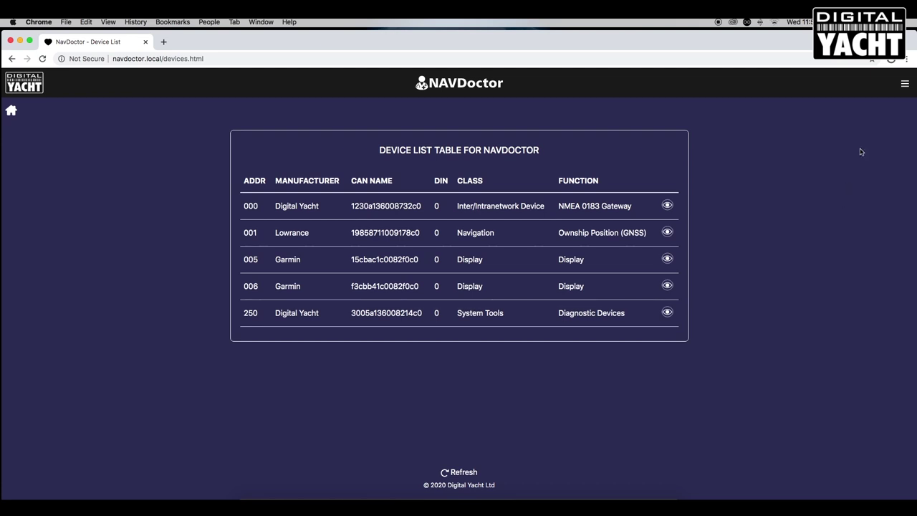
left_click(905, 84)
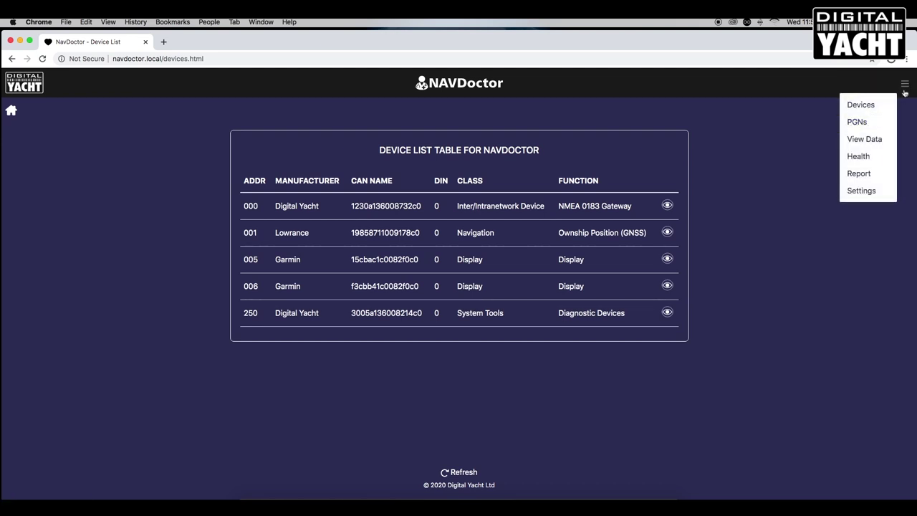
Open the PGN List page via the menu, then again from the home page's PGNS tile.
left_click(856, 123)
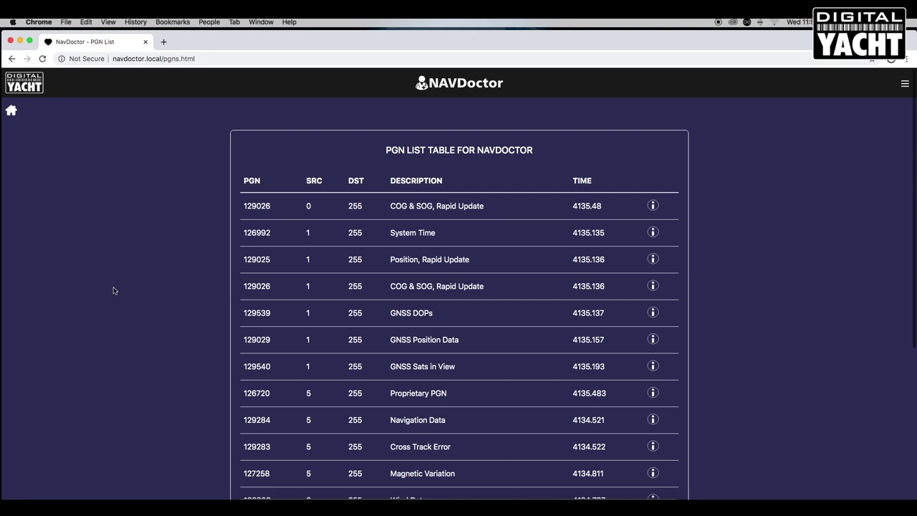
left_click(11, 111)
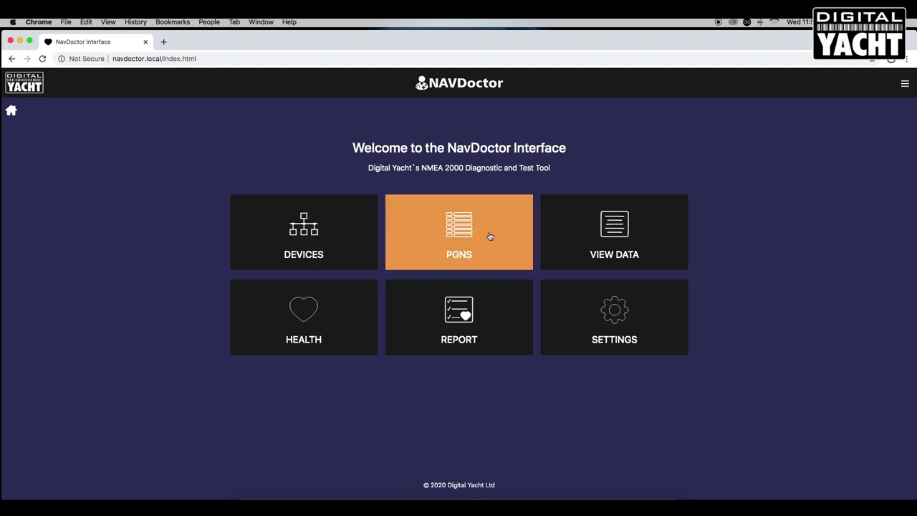
left_click(455, 236)
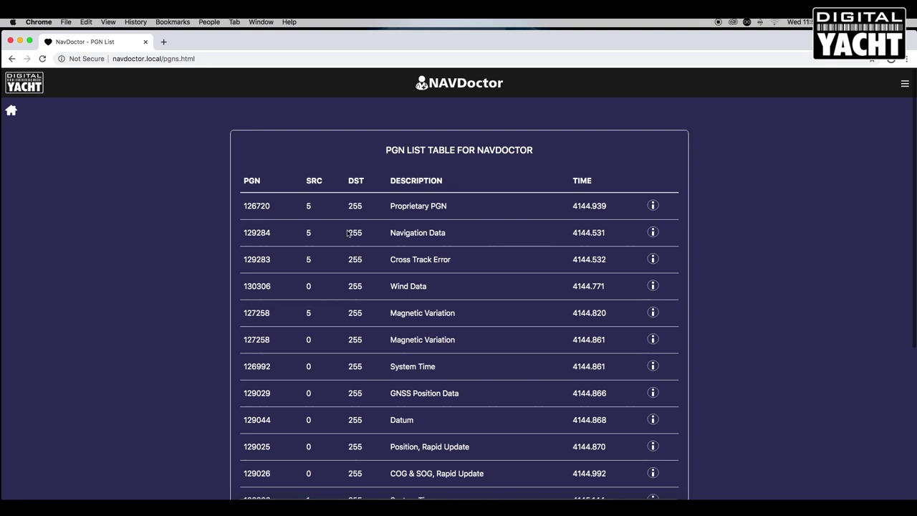
scroll(513, 239, "up", 1)
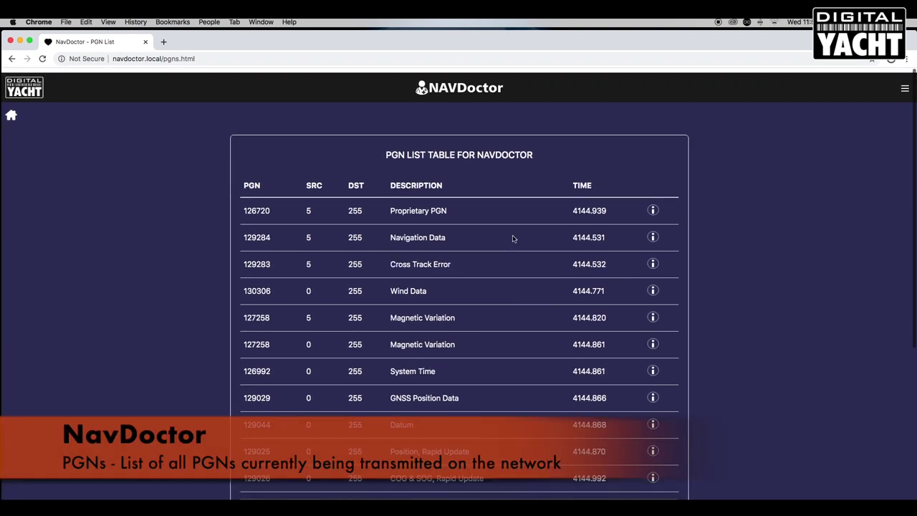
scroll(513, 239, "down", 5)
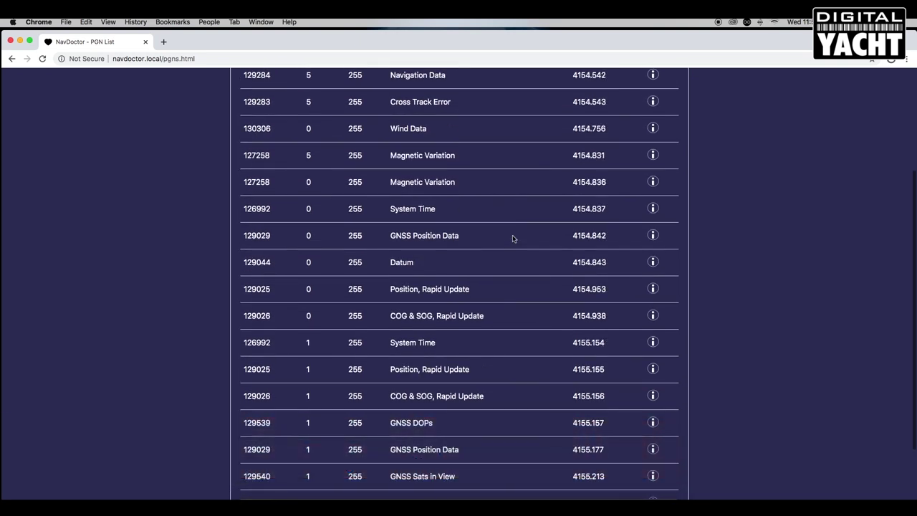
scroll(313, 297, "up", 1)
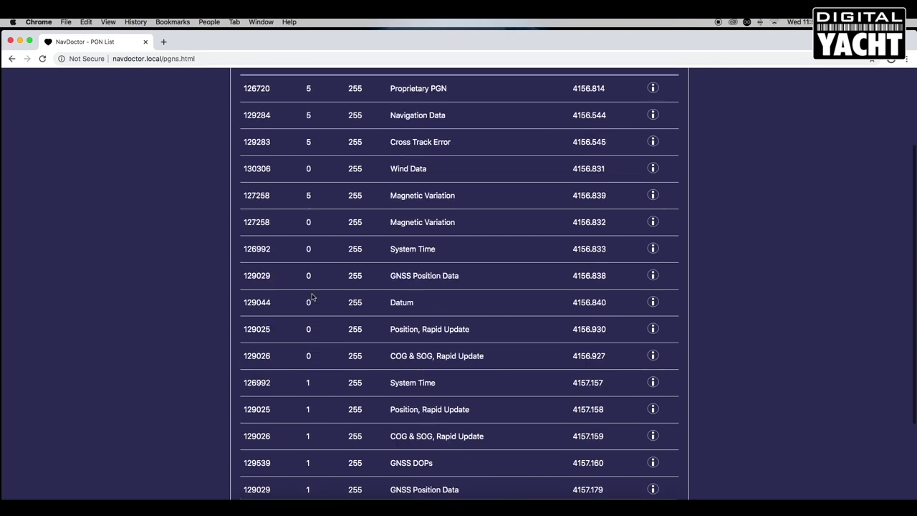
scroll(313, 296, "up", 1)
scroll(303, 243, "up", 1)
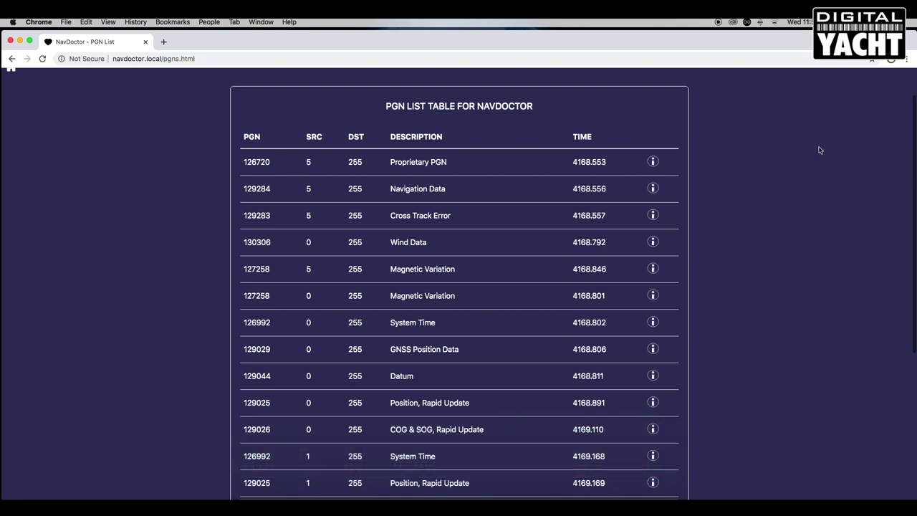
scroll(852, 229, "up", 2)
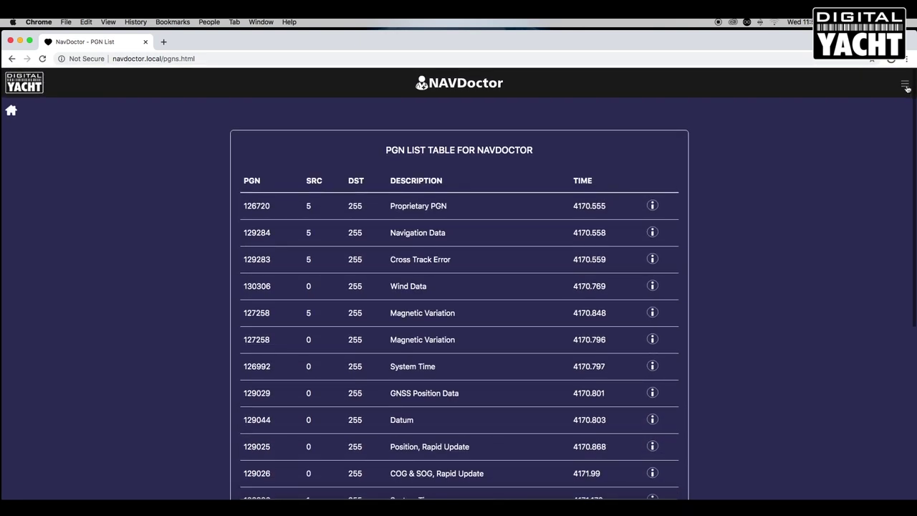
left_click(905, 85)
View and close the product info for the Garmin device at address 005.
left_click(886, 103)
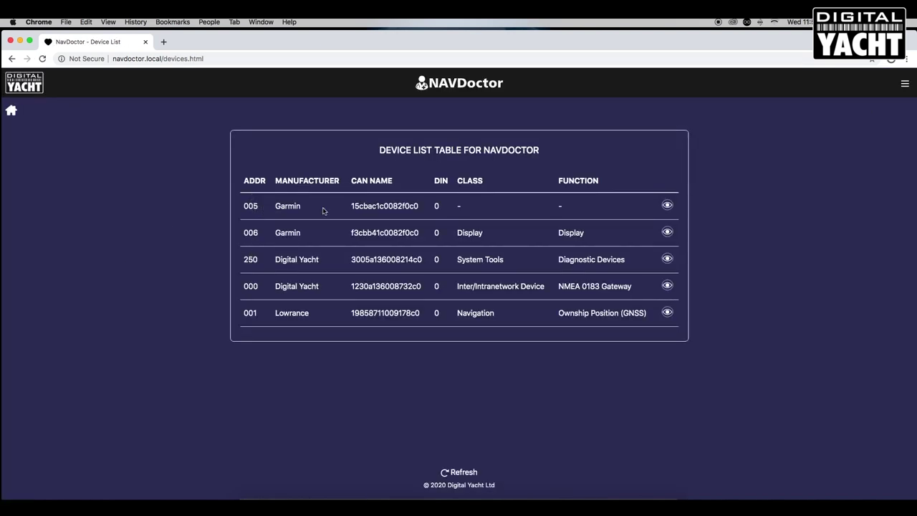
left_click(669, 206)
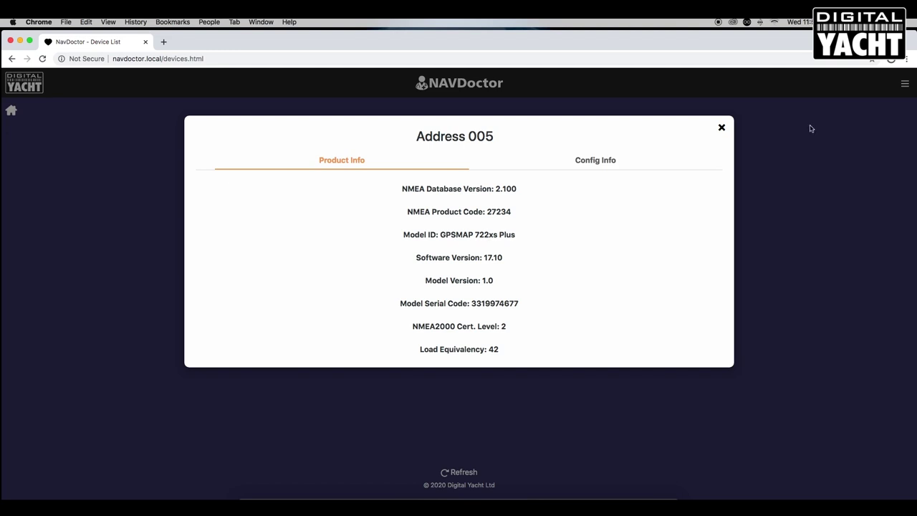
left_click(721, 128)
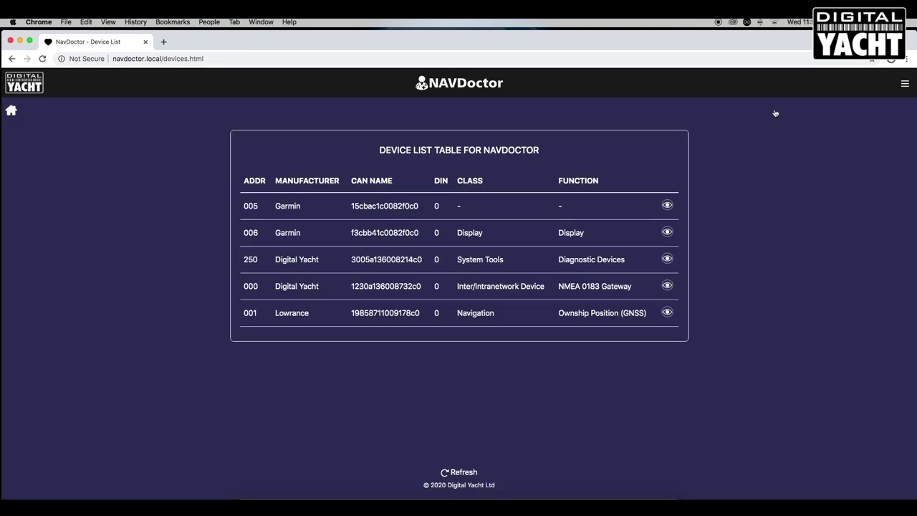
Go back to the PGN List and sort it by source address.
left_click(905, 83)
left_click(860, 125)
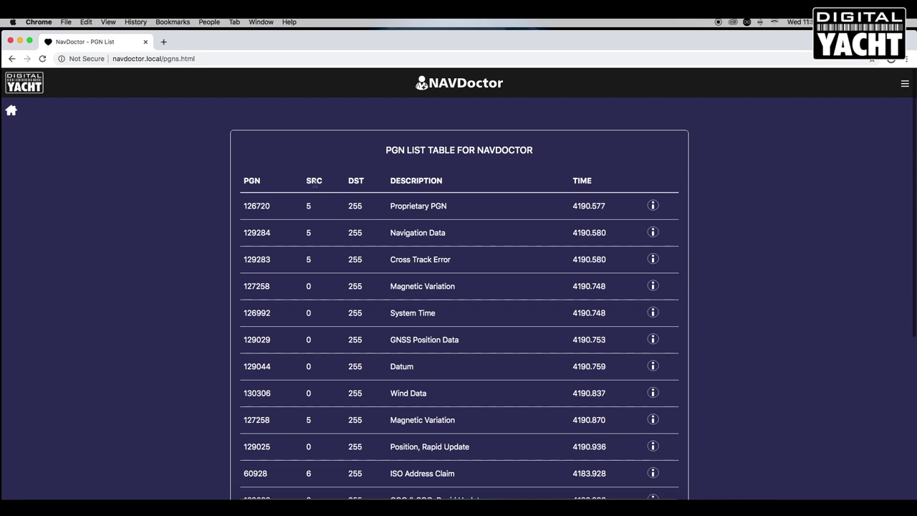
left_click(314, 181)
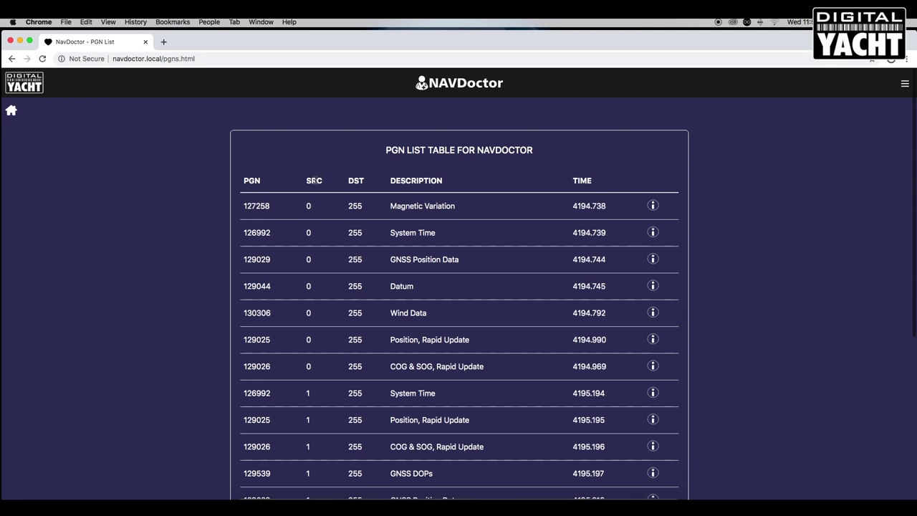
Scroll through the source-sorted PGN list, then sort it by the TIME column.
scroll(472, 379, "down", 1)
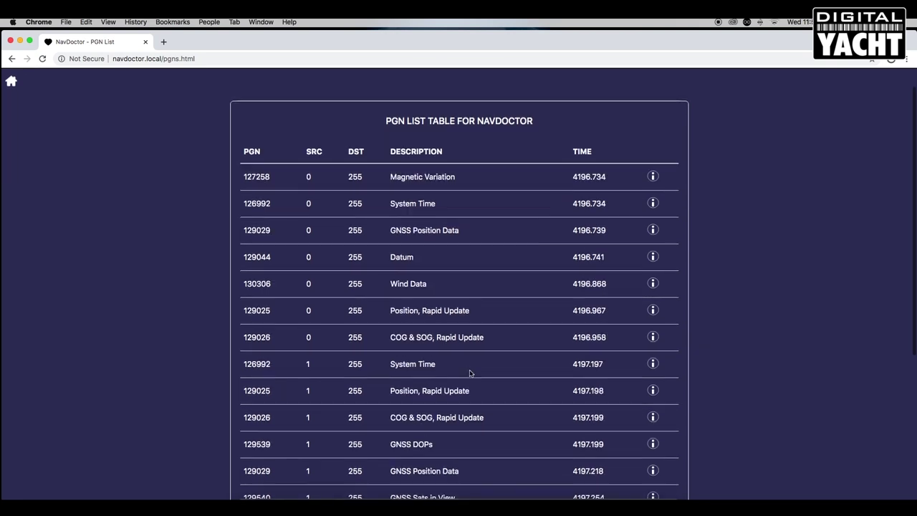
scroll(470, 371, "down", 8)
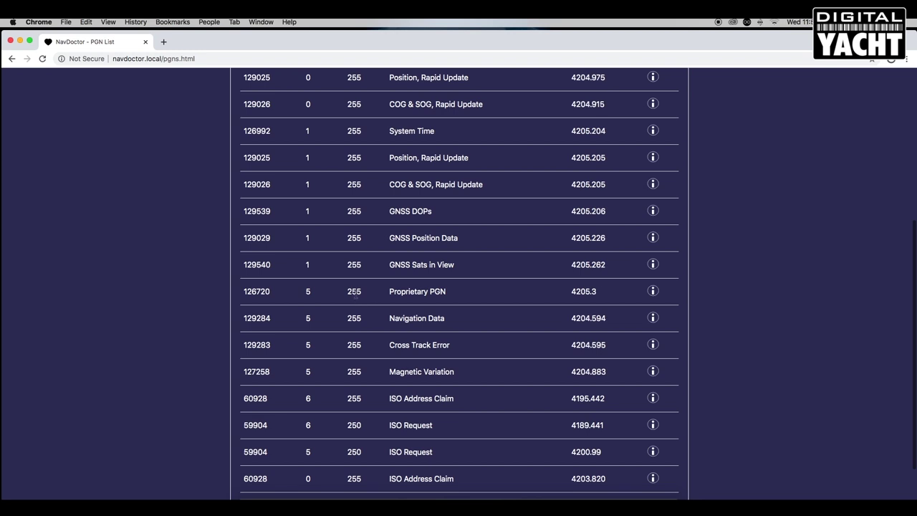
scroll(356, 294, "up", 10)
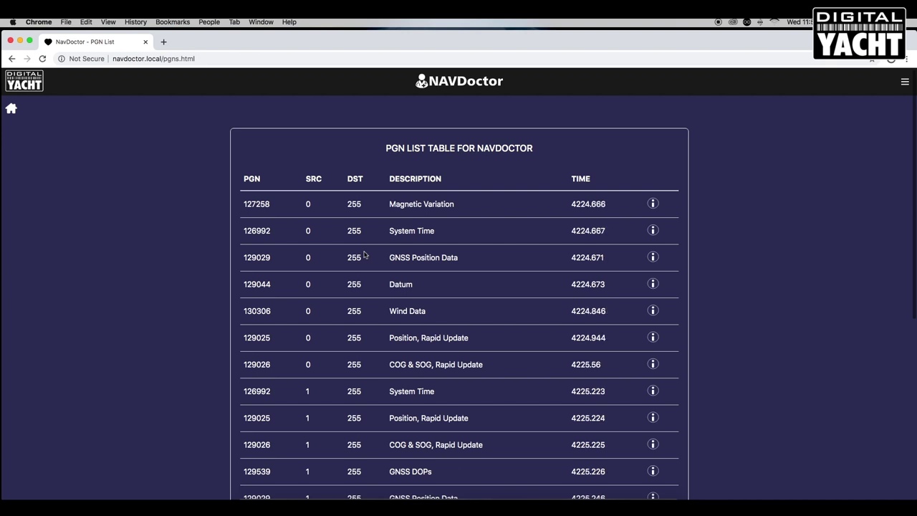
scroll(376, 412, "down", 5)
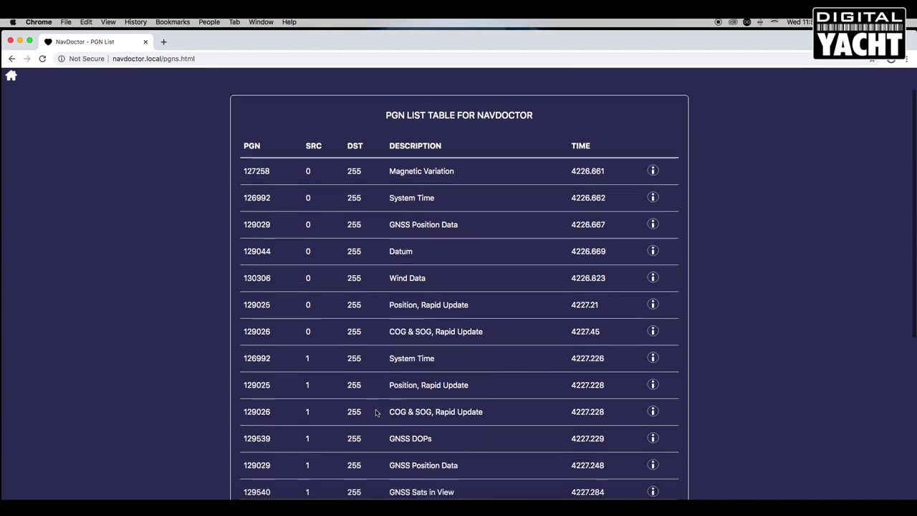
scroll(377, 412, "down", 1)
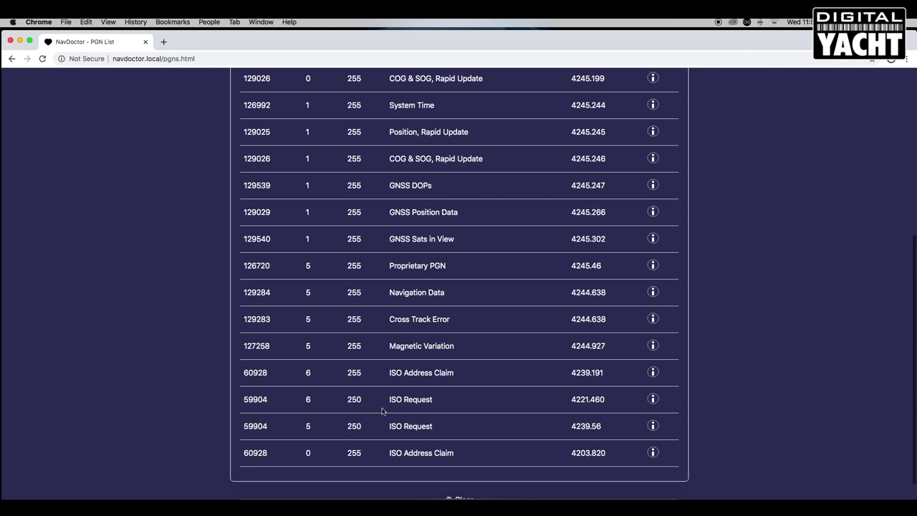
scroll(430, 364, "up", 5)
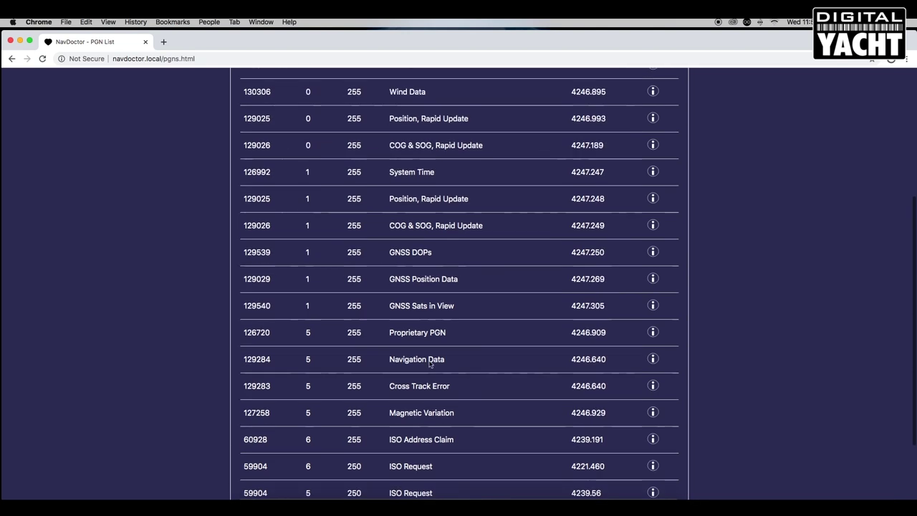
scroll(429, 364, "up", 2)
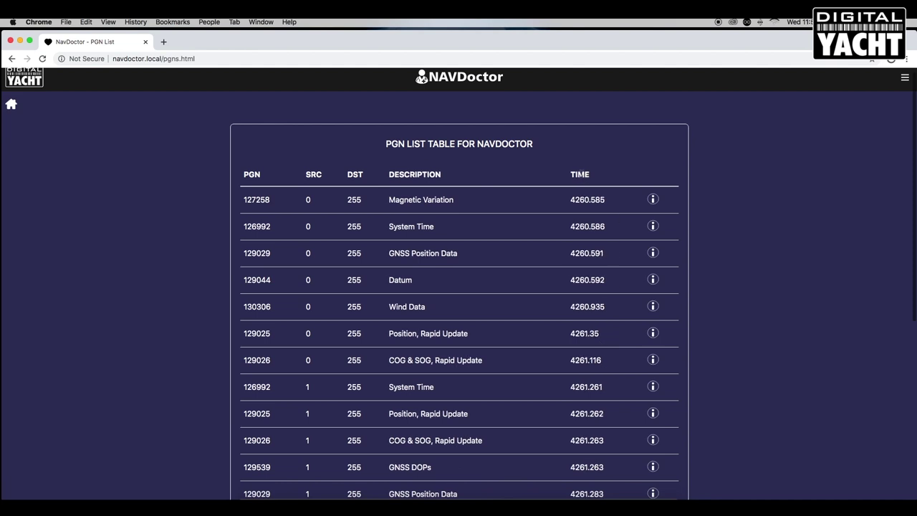
left_click(581, 174)
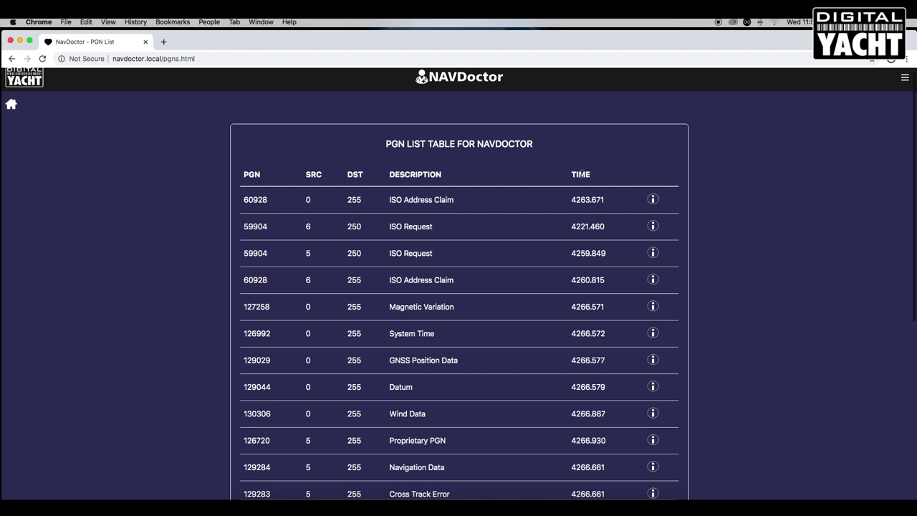
Sort by ascending time and check the 59904 ISO Request details showing requested PGN 60928.
left_click(581, 174)
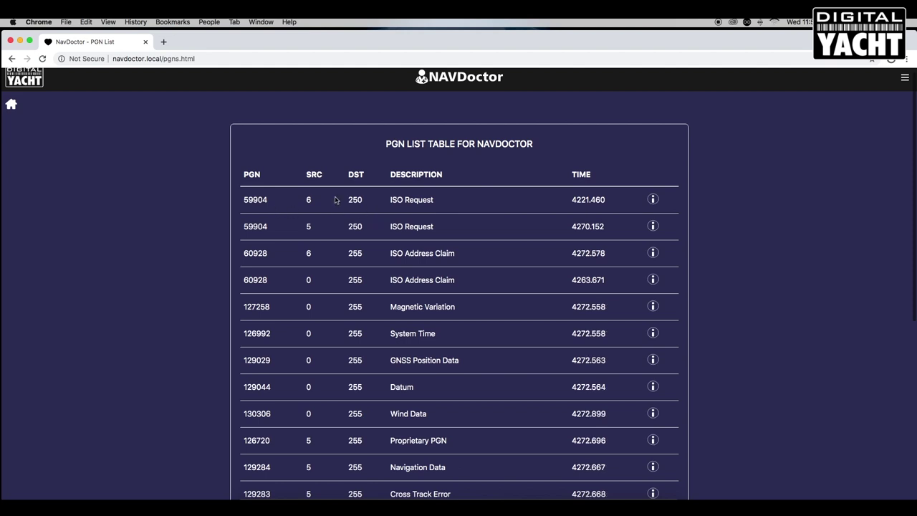
left_click(653, 200)
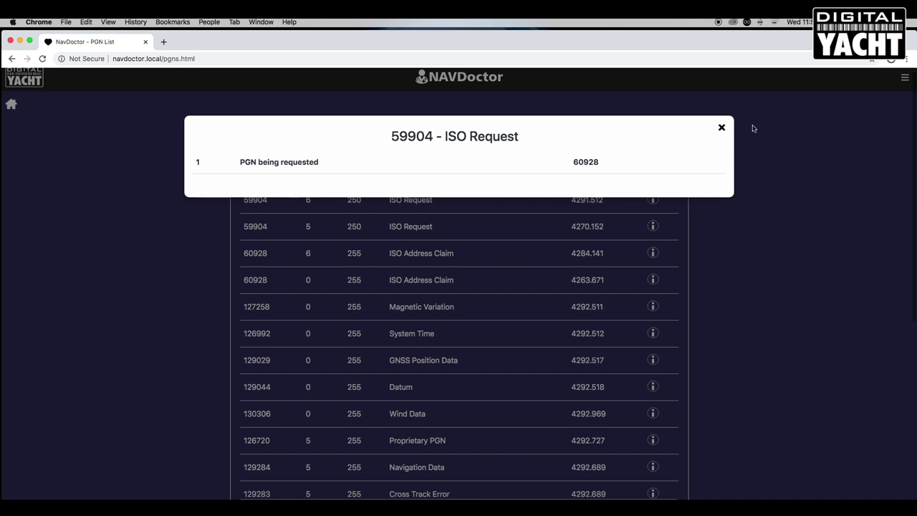
left_click(722, 127)
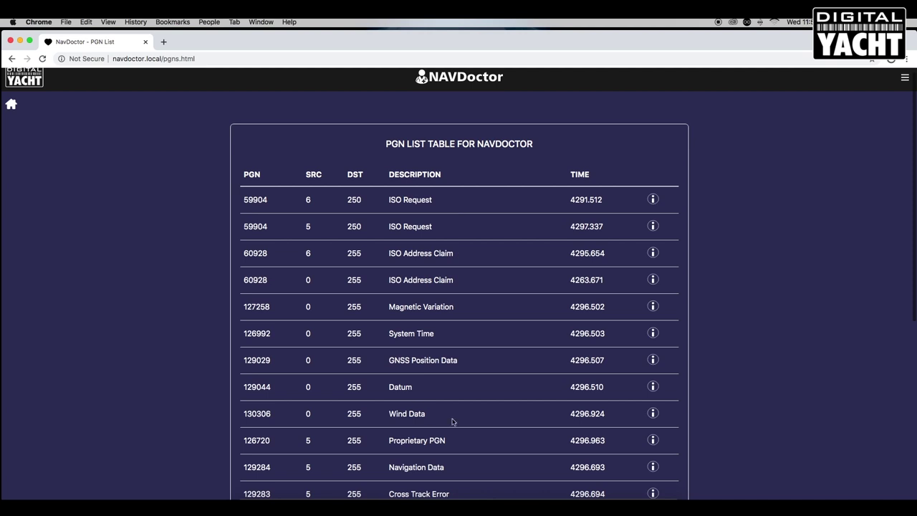
left_click(653, 414)
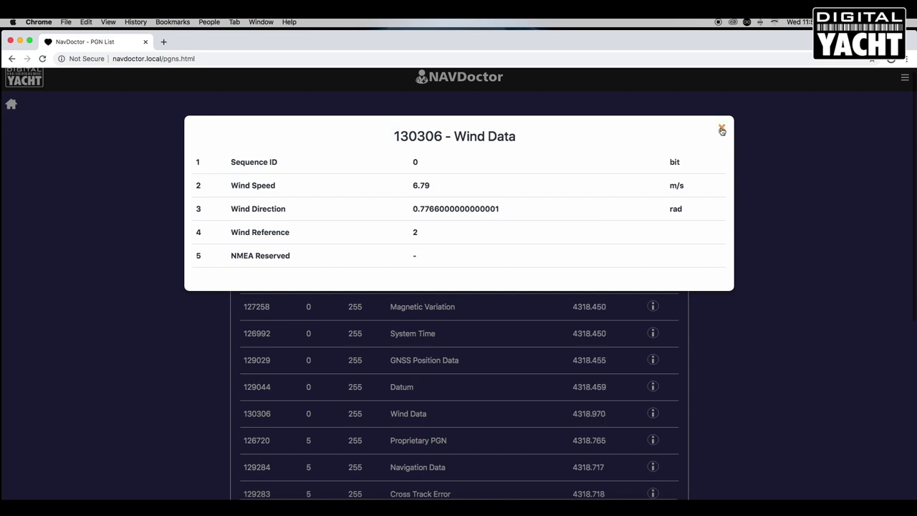
left_click(722, 130)
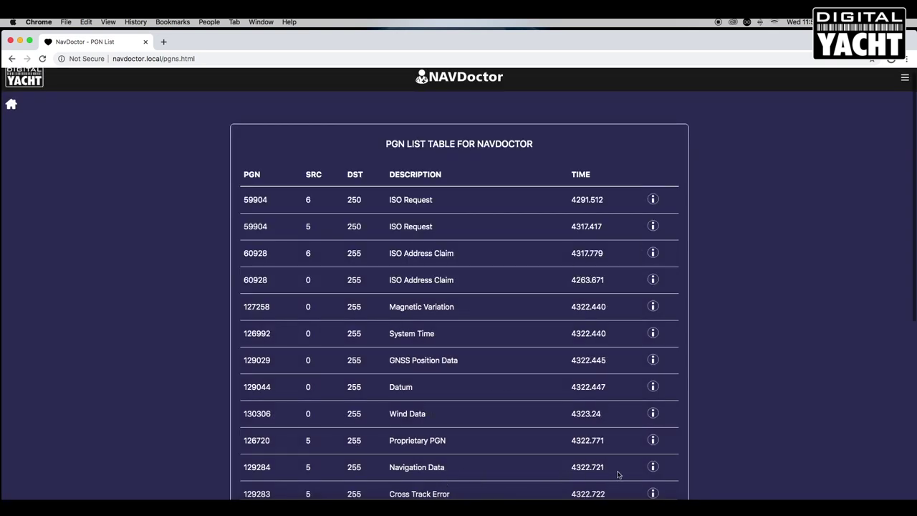
left_click(653, 466)
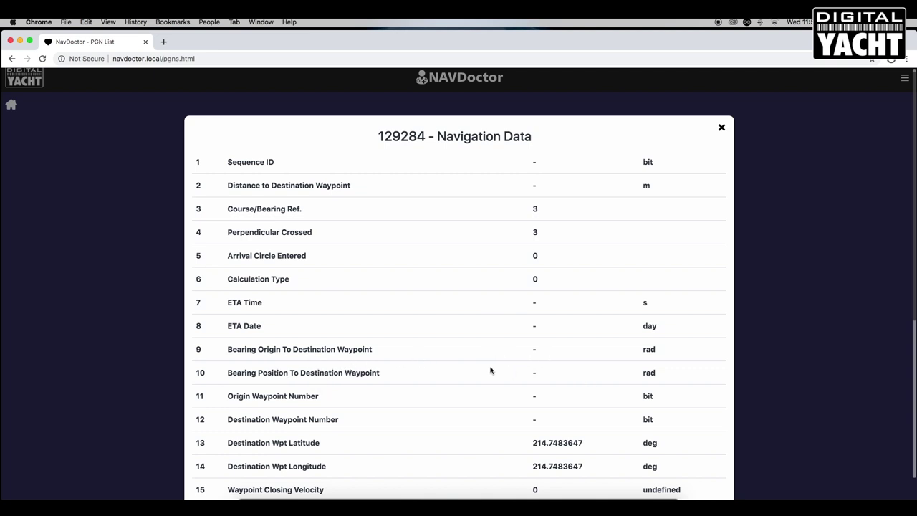
Close the Navigation Data details and clear the PGN list so it refills with live data.
scroll(502, 359, "down", 2)
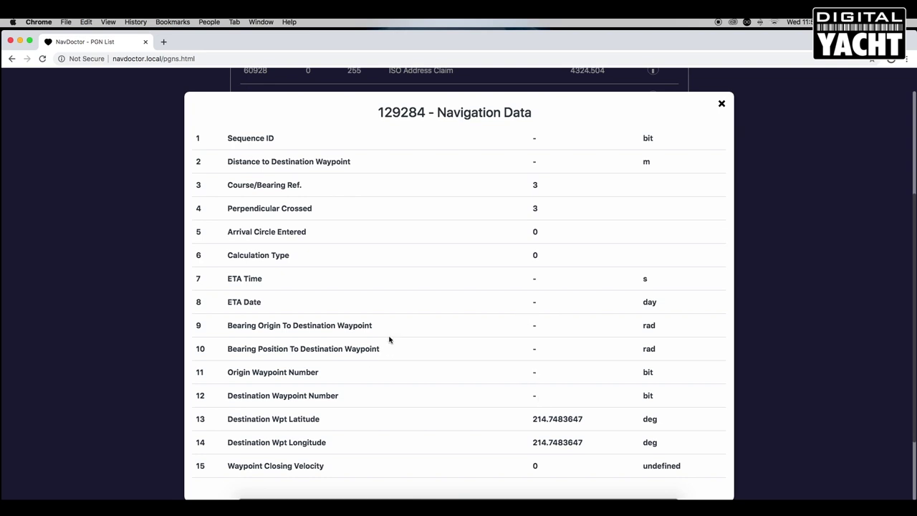
scroll(398, 333, "up", 2)
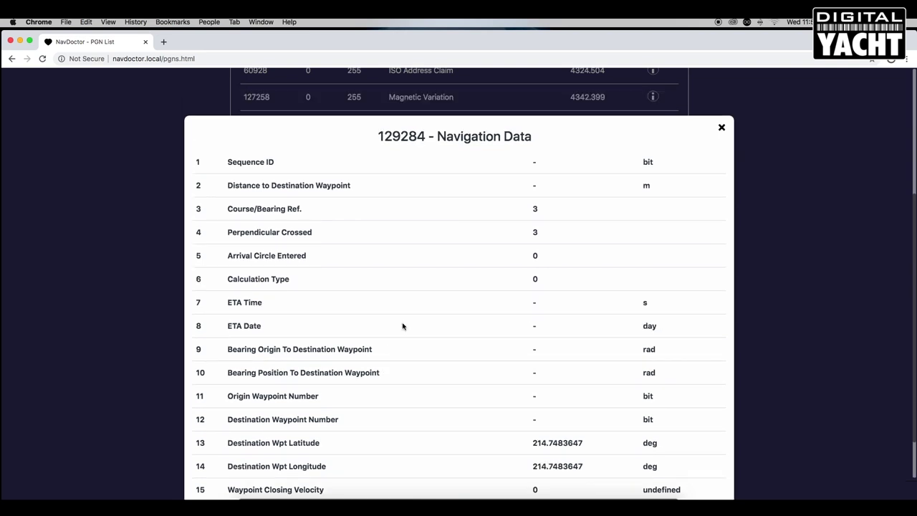
left_click(723, 115)
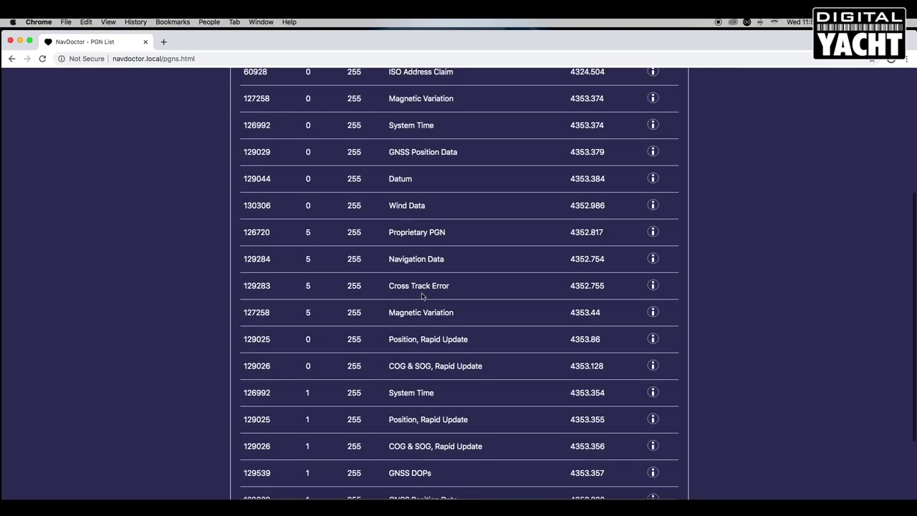
scroll(422, 296, "up", 5)
scroll(501, 315, "down", 5)
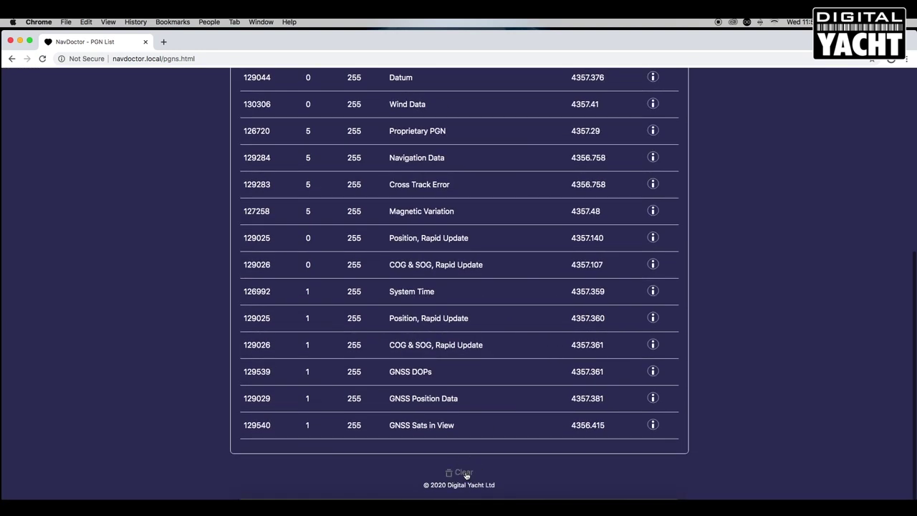
left_click(465, 473)
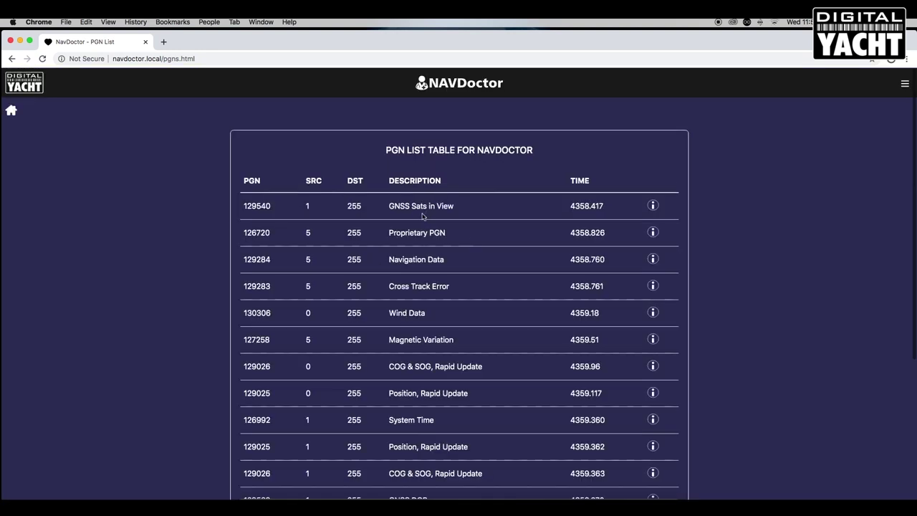
Return to the NavDoctor home menu.
scroll(504, 378, "down", 5)
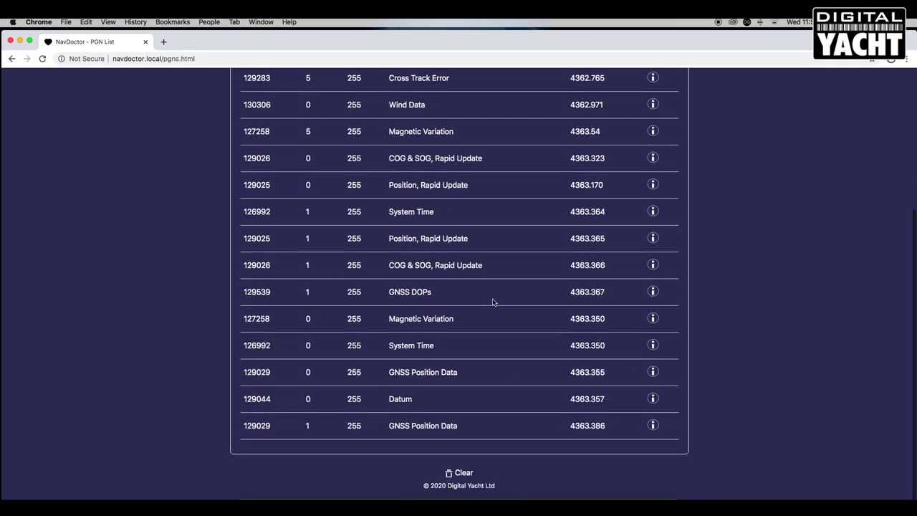
scroll(502, 301, "up", 5)
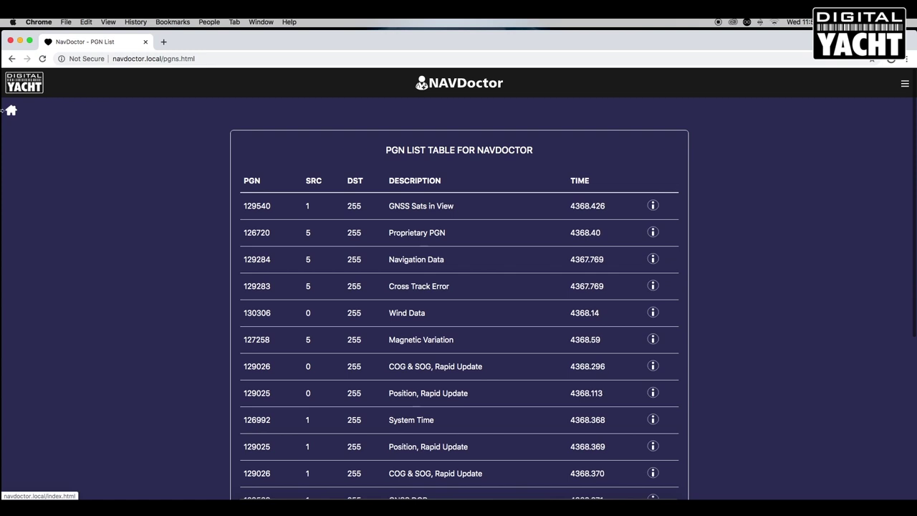
left_click(20, 111)
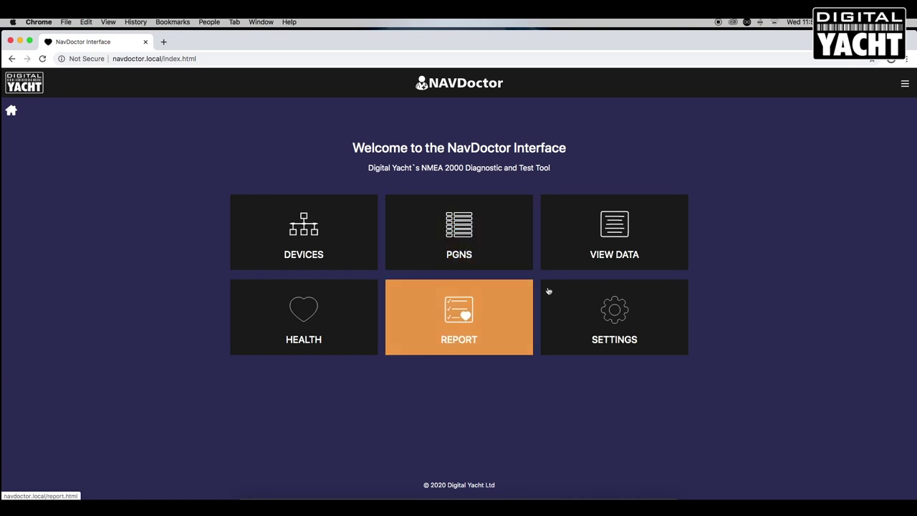
Open the VIEW DATA raw monitor and scroll to its Pause, Start Log and Save Log controls.
left_click(620, 230)
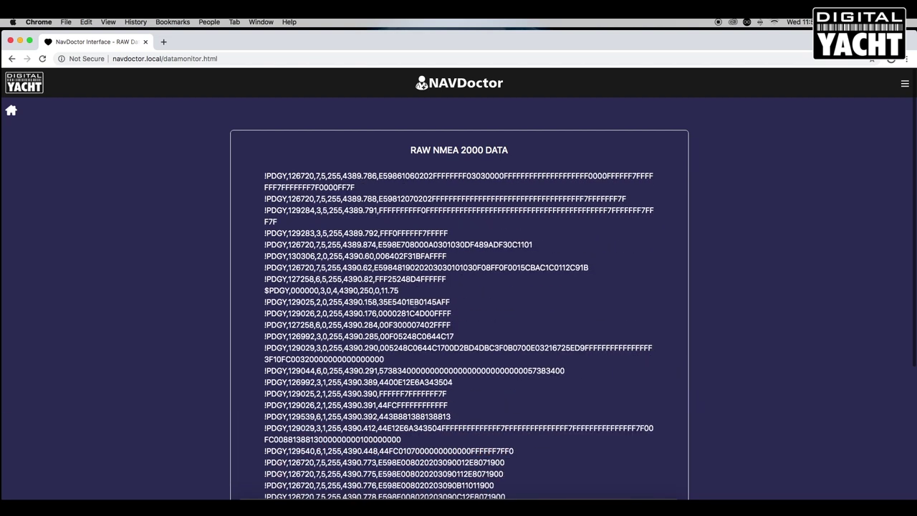
scroll(458, 287, "down", 2)
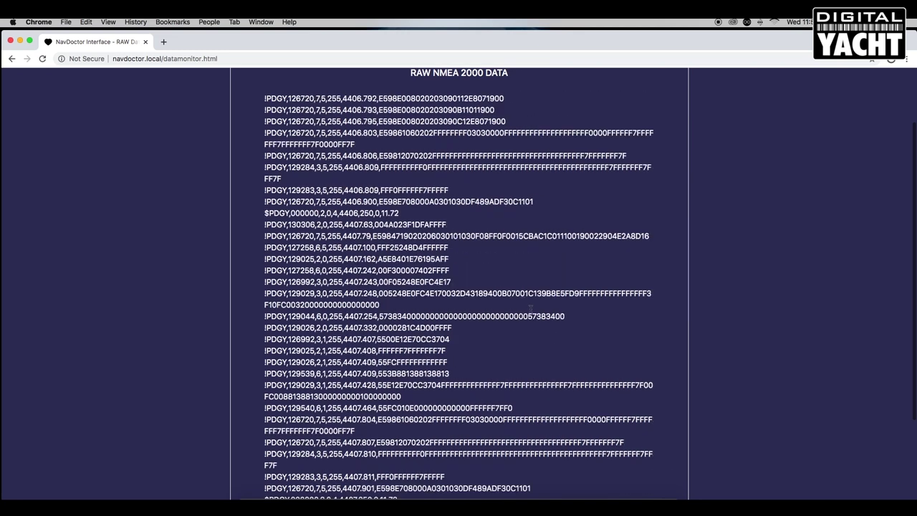
scroll(608, 322, "up", 2)
Record the raw NMEA 2000 stream, stop logging, and save the log as a .txt download.
scroll(607, 323, "down", 5)
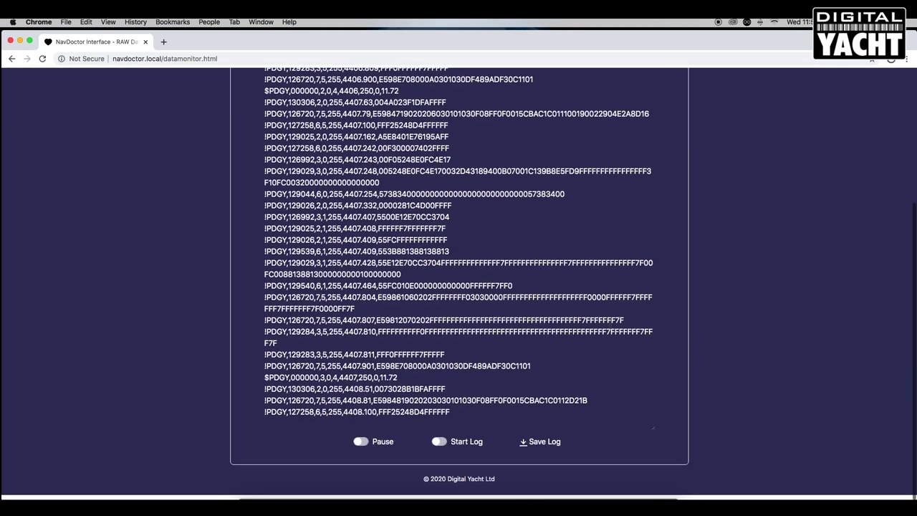
left_click(439, 447)
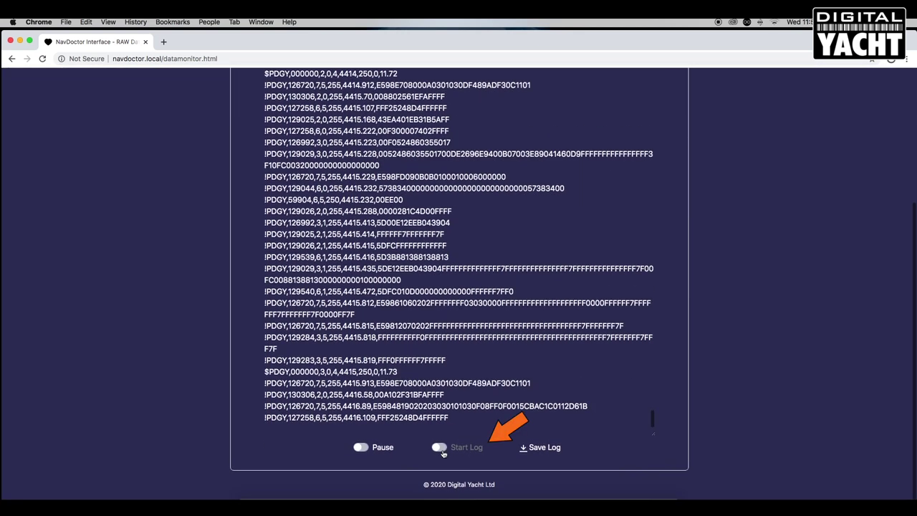
left_click(439, 447)
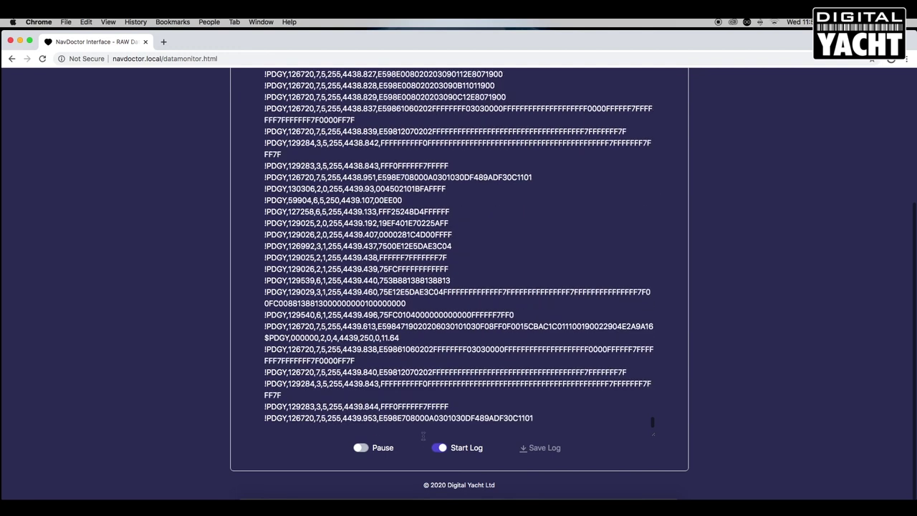
left_click(440, 448)
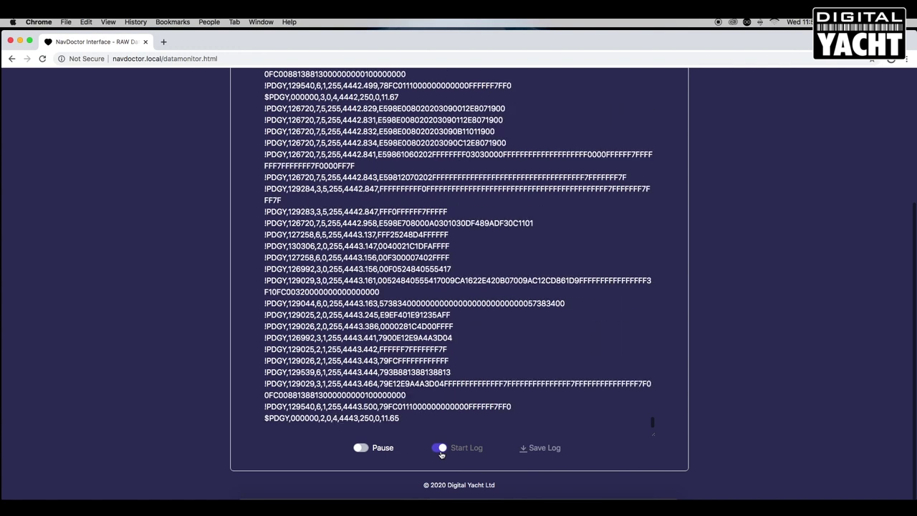
left_click(441, 448)
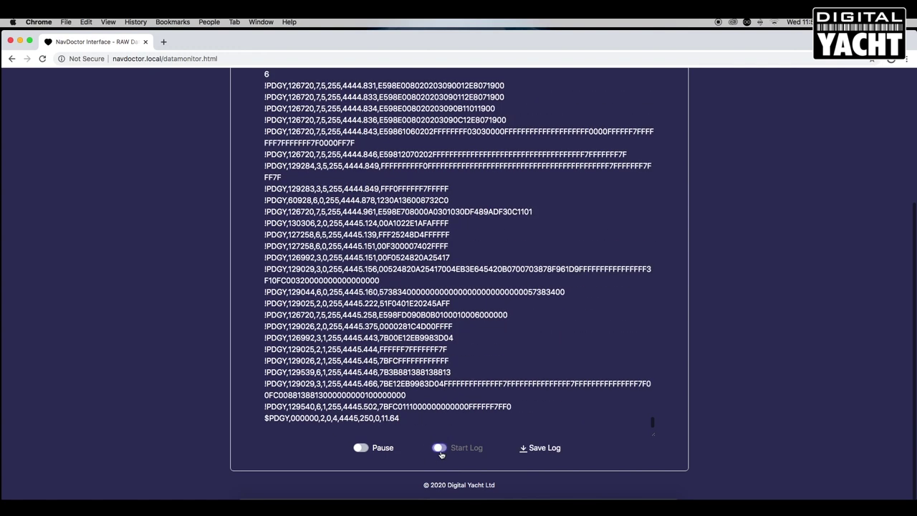
left_click(550, 449)
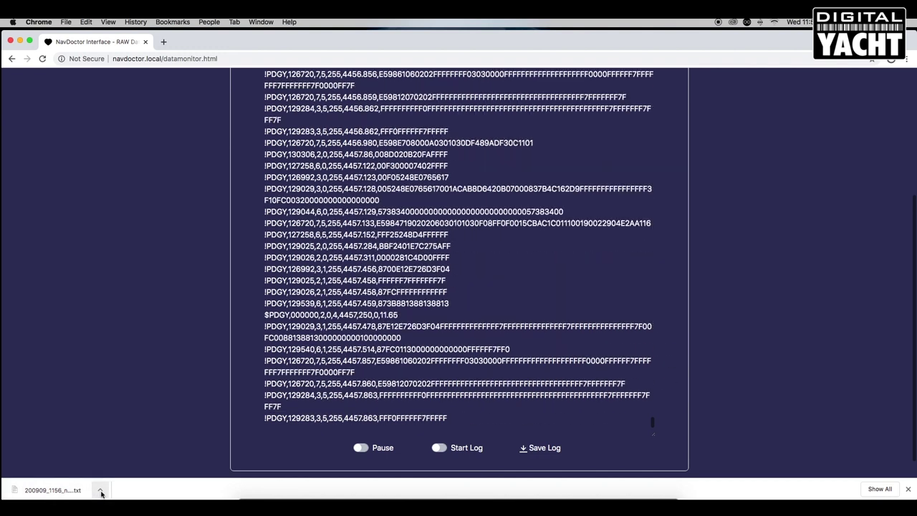
left_click(101, 493)
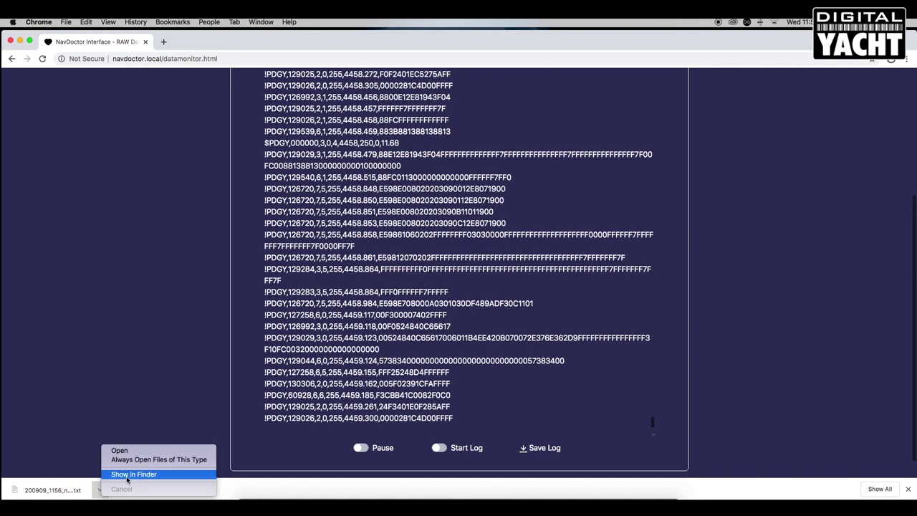
left_click(119, 450)
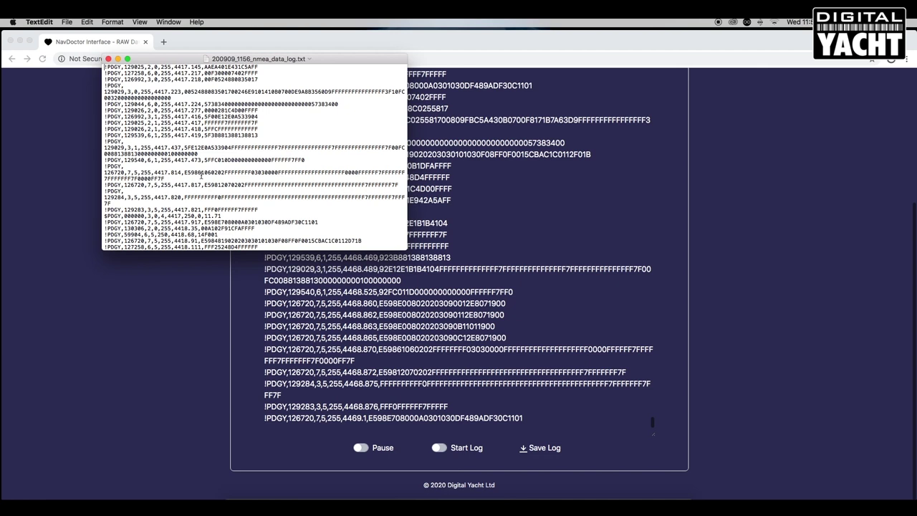
scroll(201, 177, "down", 5)
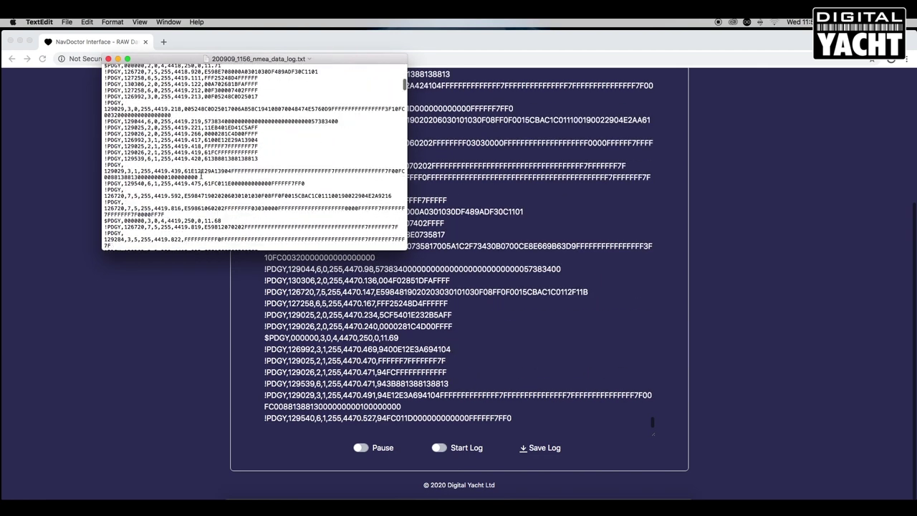
scroll(201, 176, "down", 10)
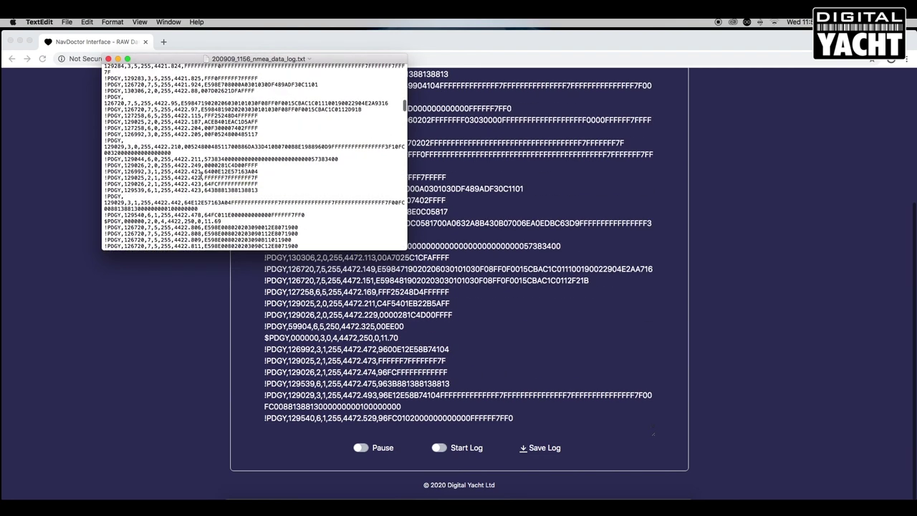
scroll(202, 177, "down", 4)
scroll(201, 176, "up", 5)
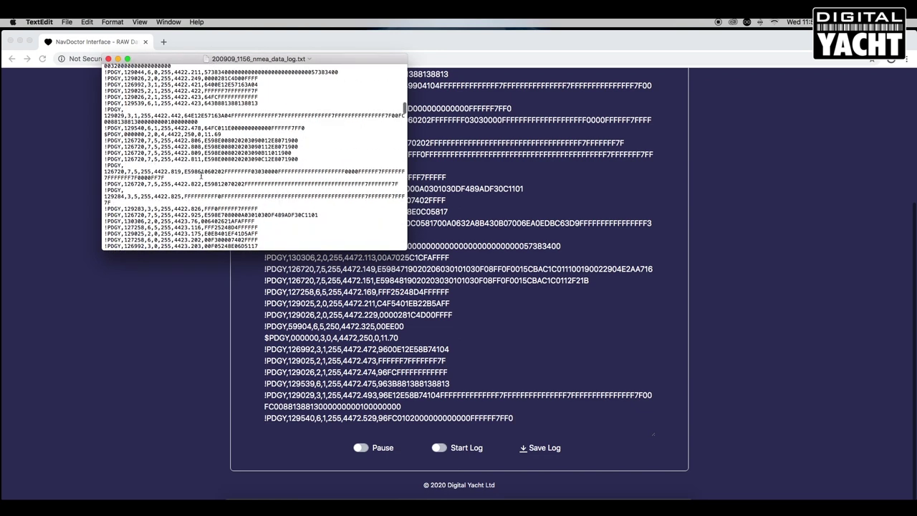
left_click(108, 59)
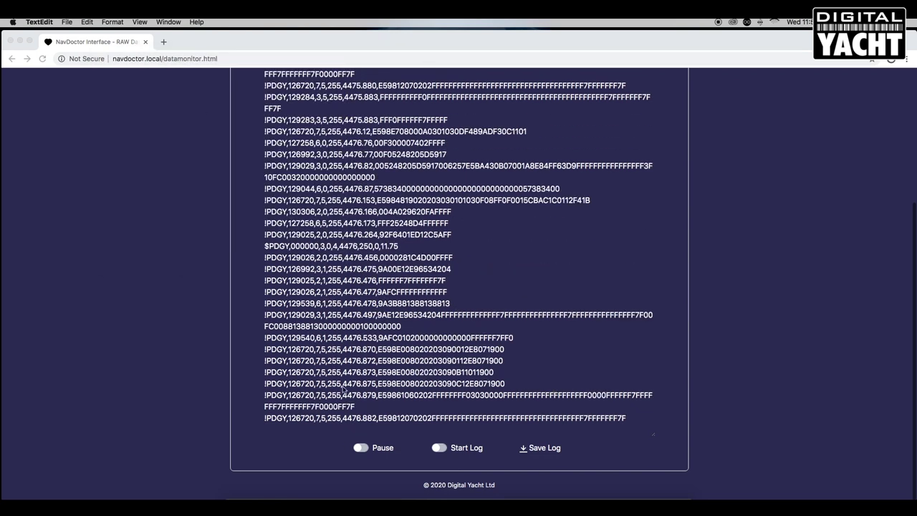
Go back to the NavDoctor home menu and open the Network Health page.
scroll(422, 340, "up", 1)
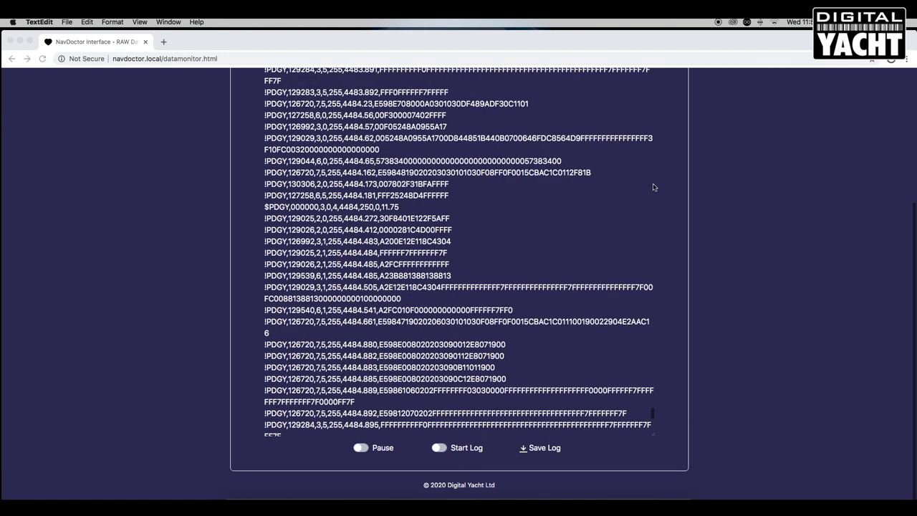
scroll(778, 168, "up", 5)
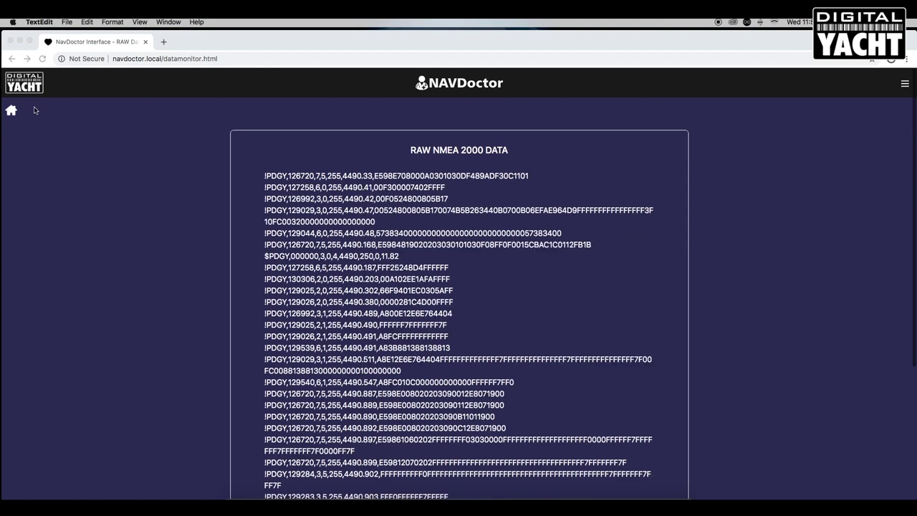
left_click(11, 112)
left_click(11, 112)
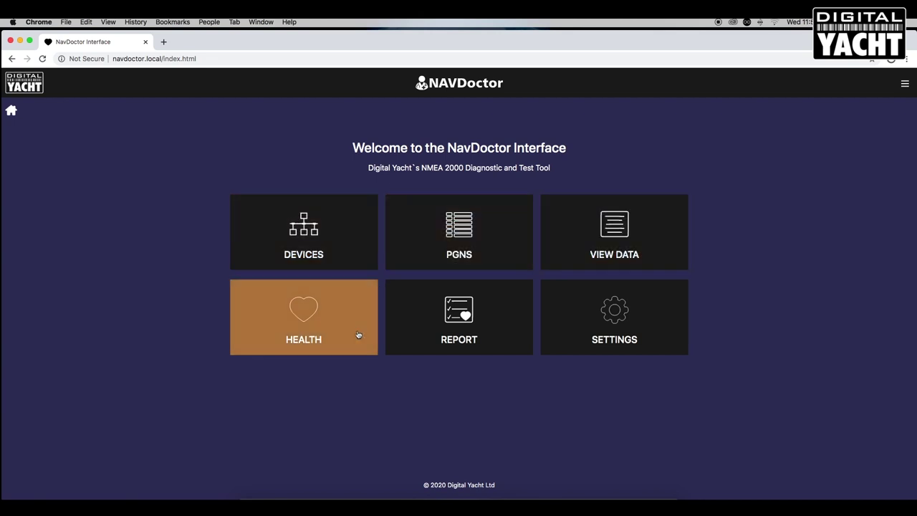
left_click(300, 318)
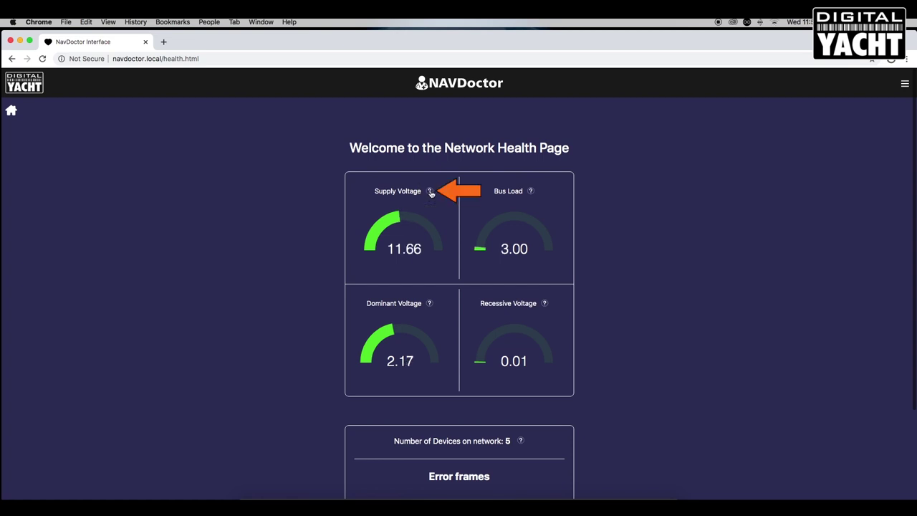
Read the Supply Voltage help on the Network Health page, then dismiss it.
left_click(430, 191)
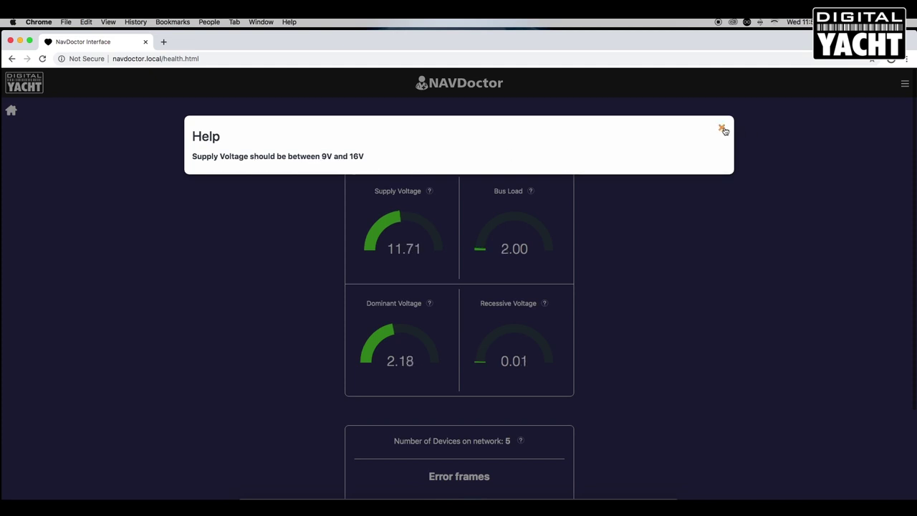
left_click(722, 129)
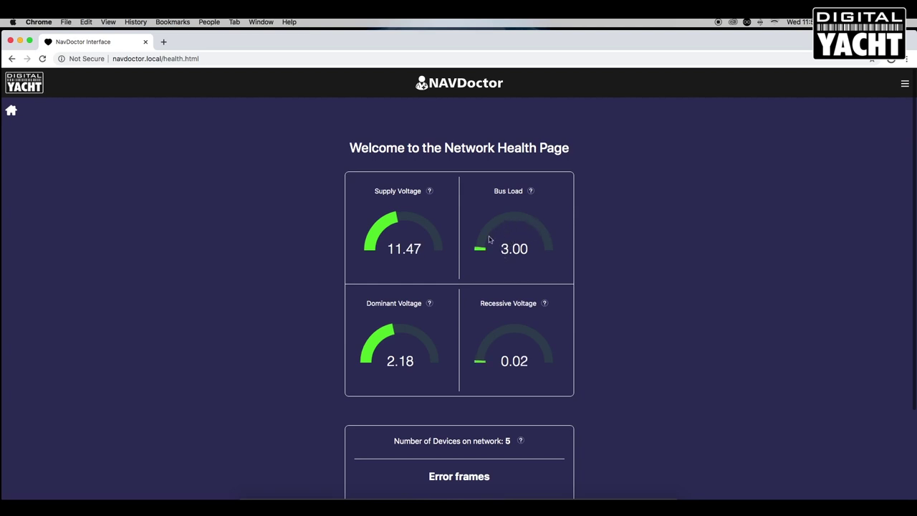
scroll(588, 326, "down", 1)
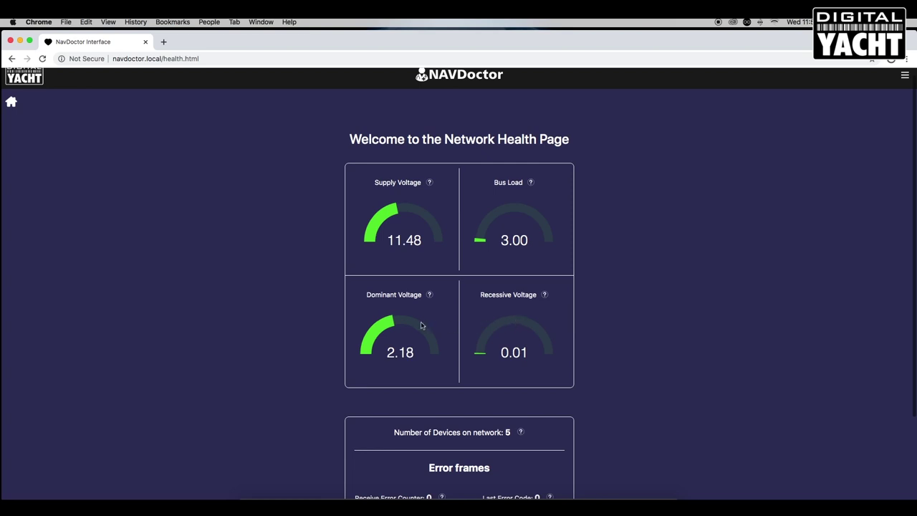
scroll(401, 314, "down", 2)
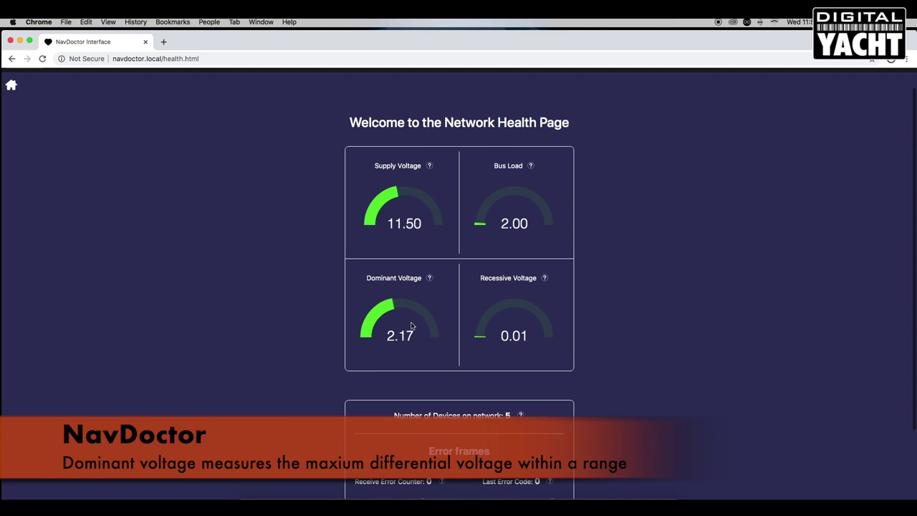
left_click(430, 279)
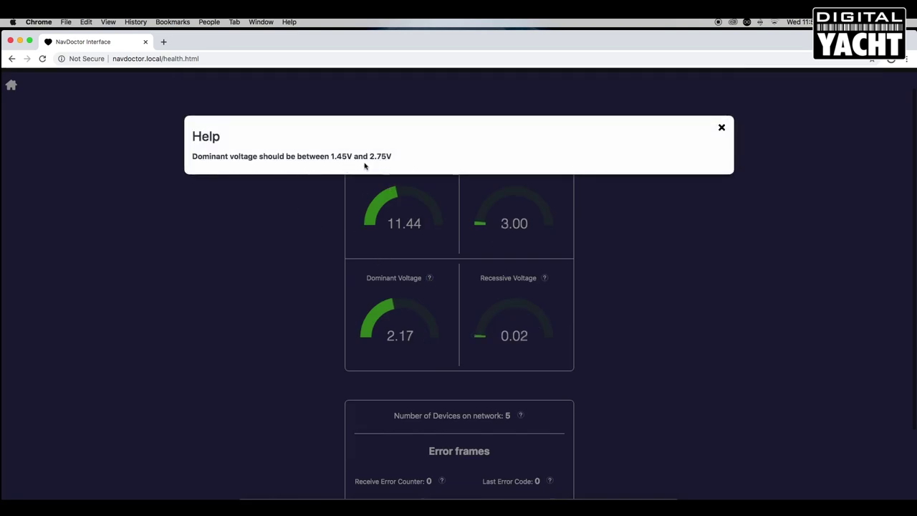
left_click(723, 130)
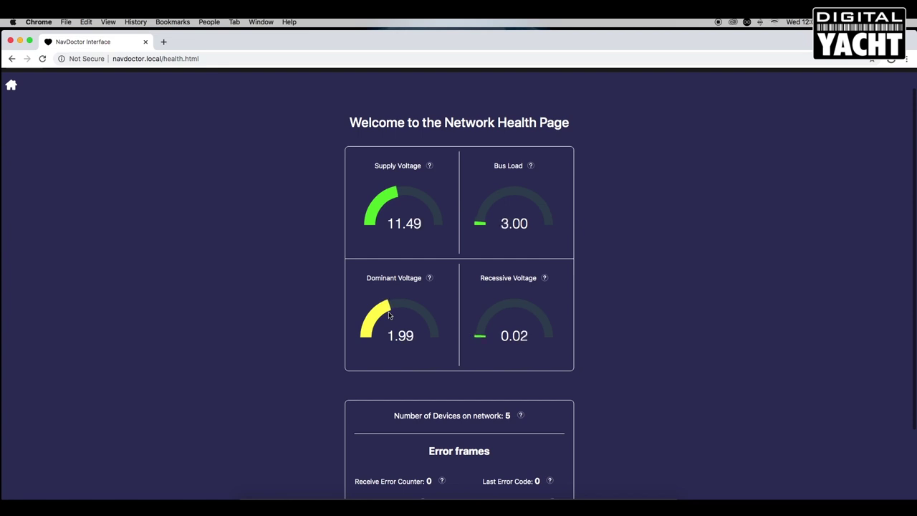
scroll(420, 303, "down", 3)
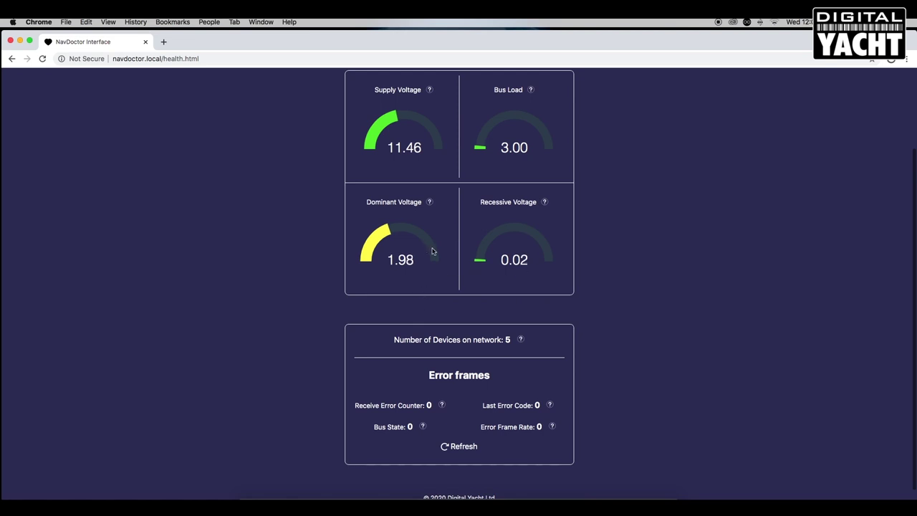
left_click(545, 202)
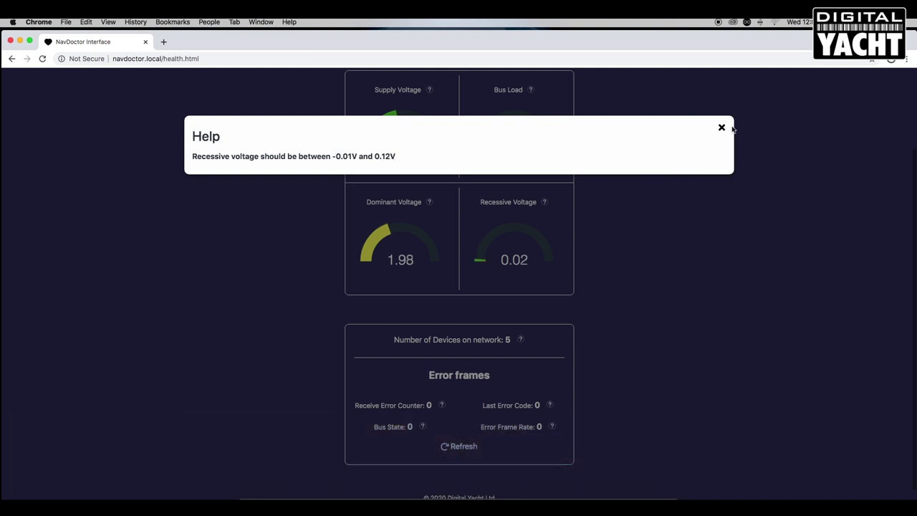
left_click(721, 128)
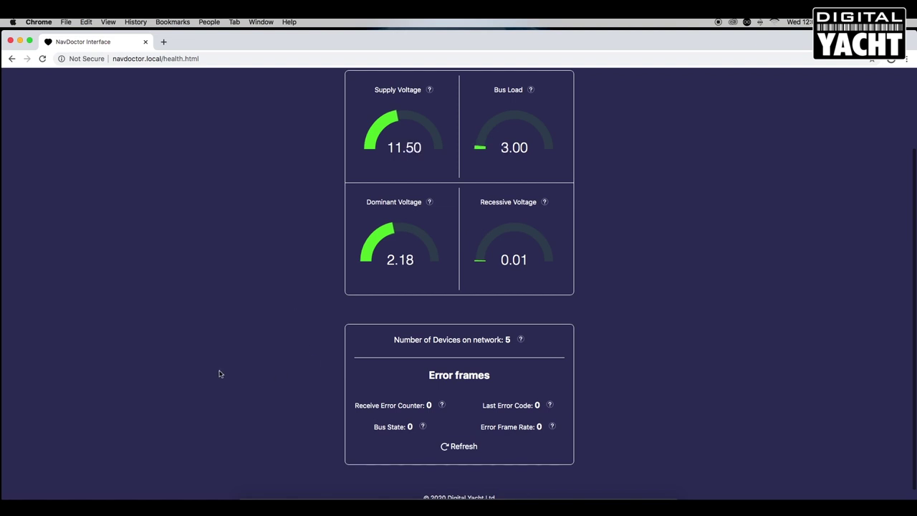
Scroll down to the Error frames panel and refresh its counters.
scroll(241, 366, "down", 1)
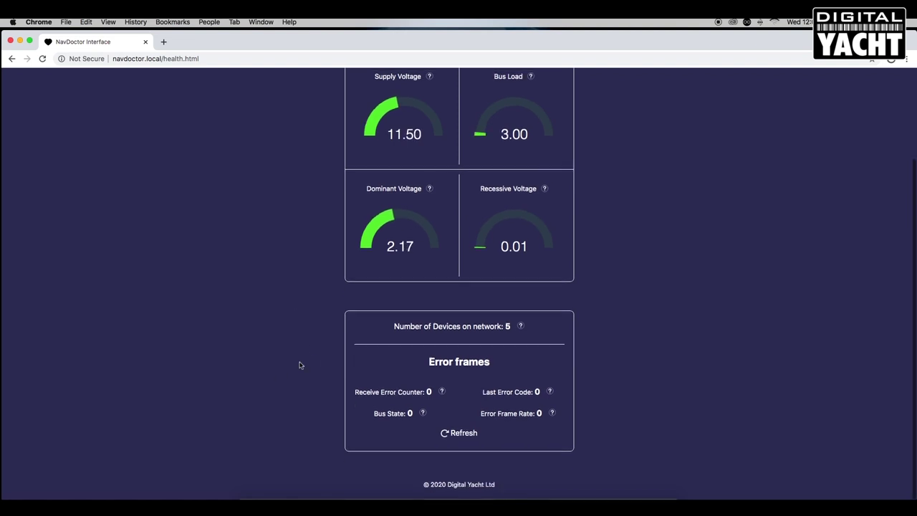
key("ctrl+super+Escape")
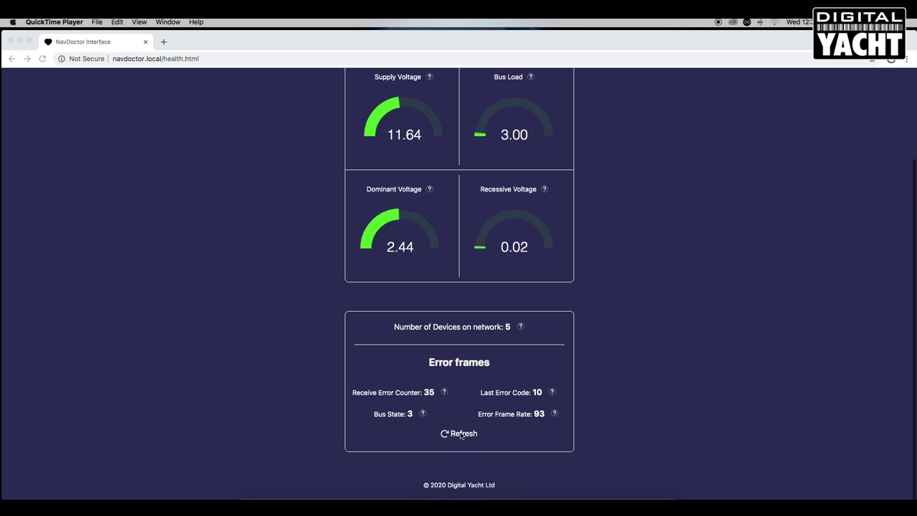
left_click(461, 435)
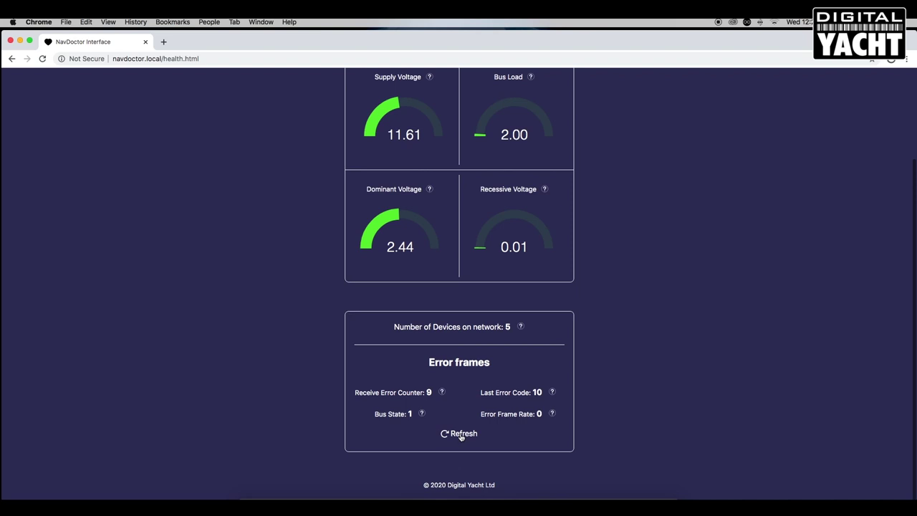
Refresh the error frame readings again, which brings up the Off Bus network error page.
left_click(462, 435)
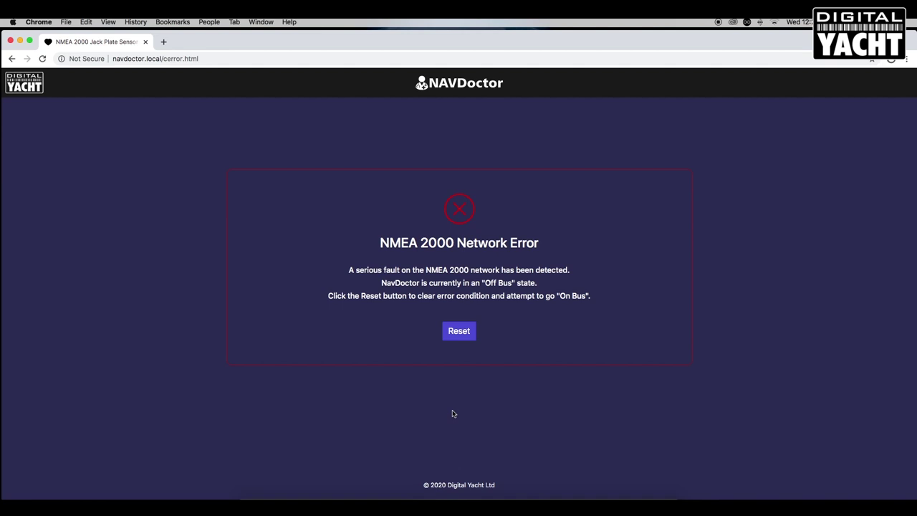
Reset the NMEA 2000 network error, then review the Health gauges and error frames.
left_click(459, 331)
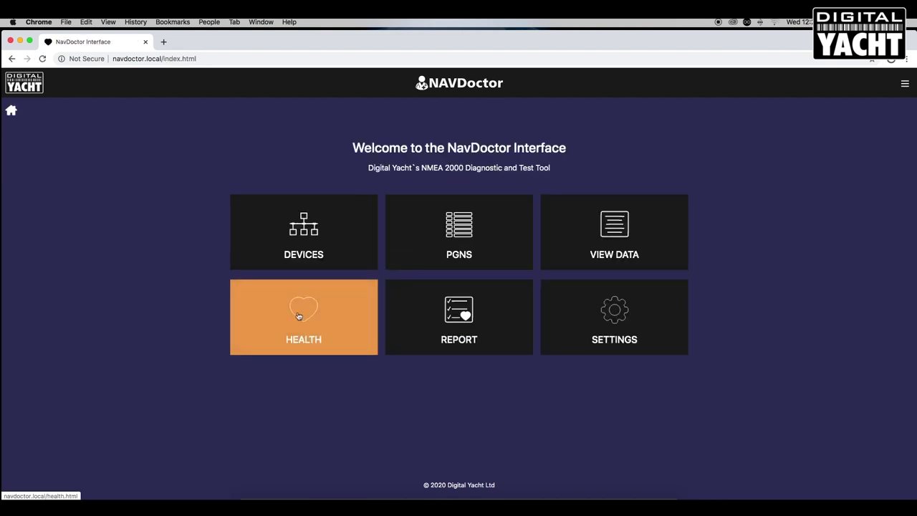
left_click(304, 316)
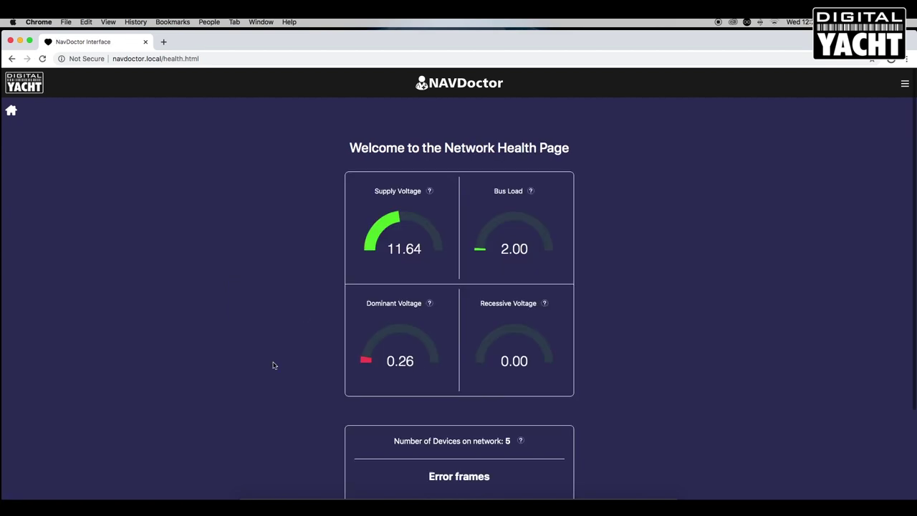
scroll(282, 353, "down", 1)
scroll(282, 353, "down", 5)
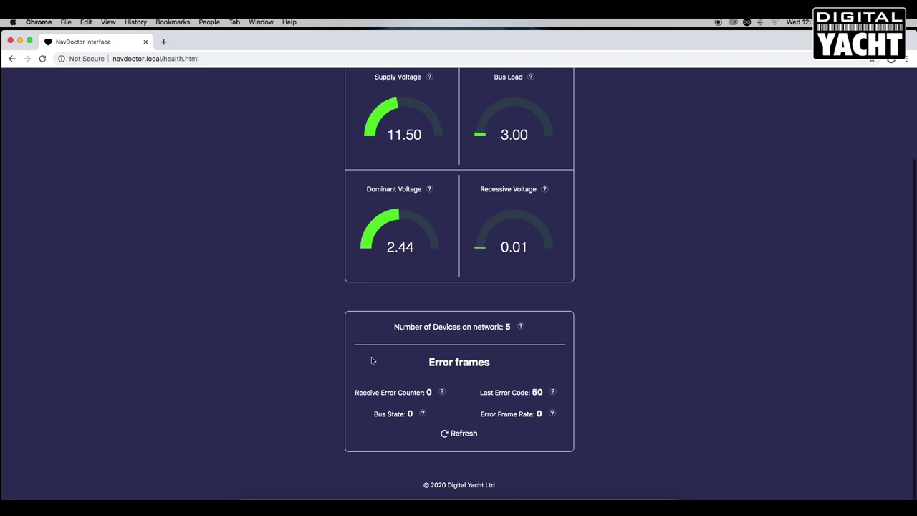
scroll(573, 339, "up", 3)
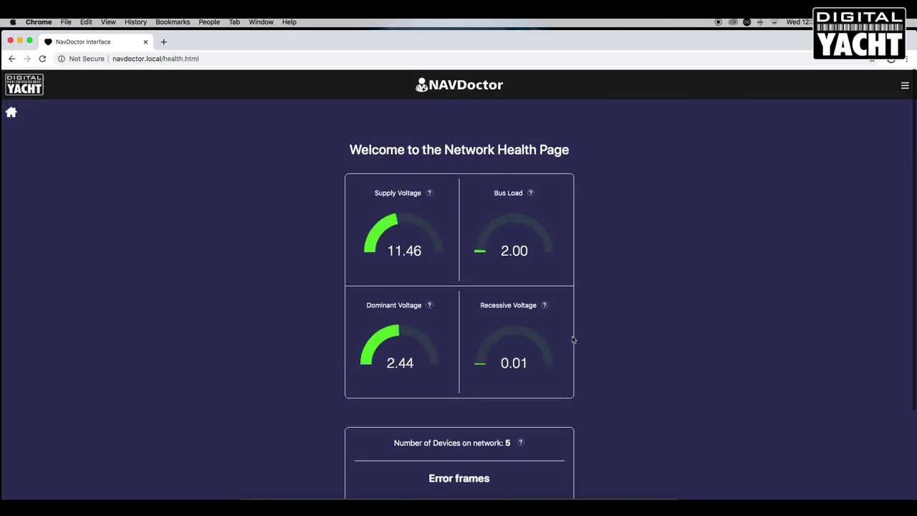
Open the Network Test Report from the home menu and scroll to the test results.
left_click(12, 111)
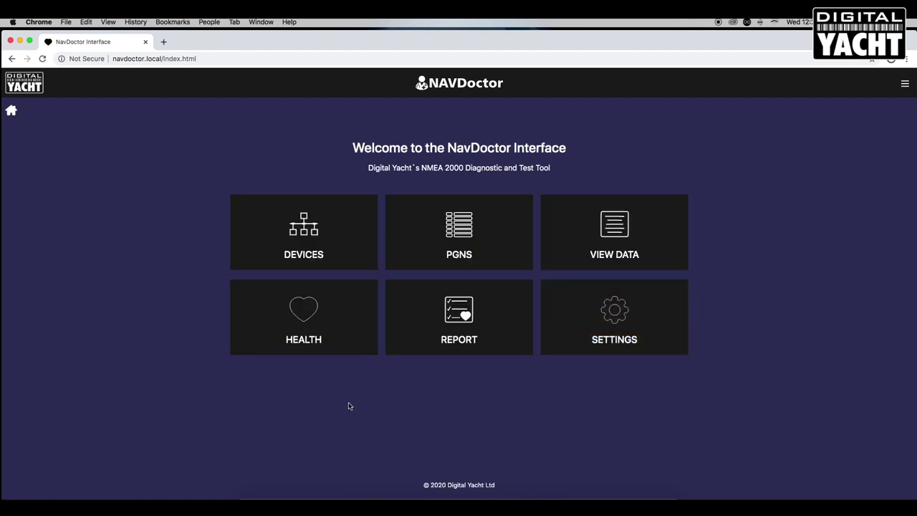
left_click(453, 318)
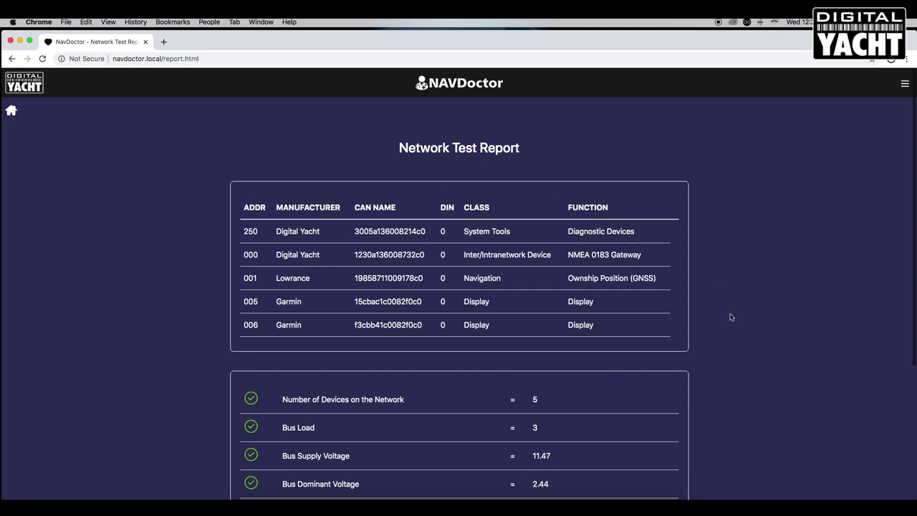
scroll(731, 316, "down", 1)
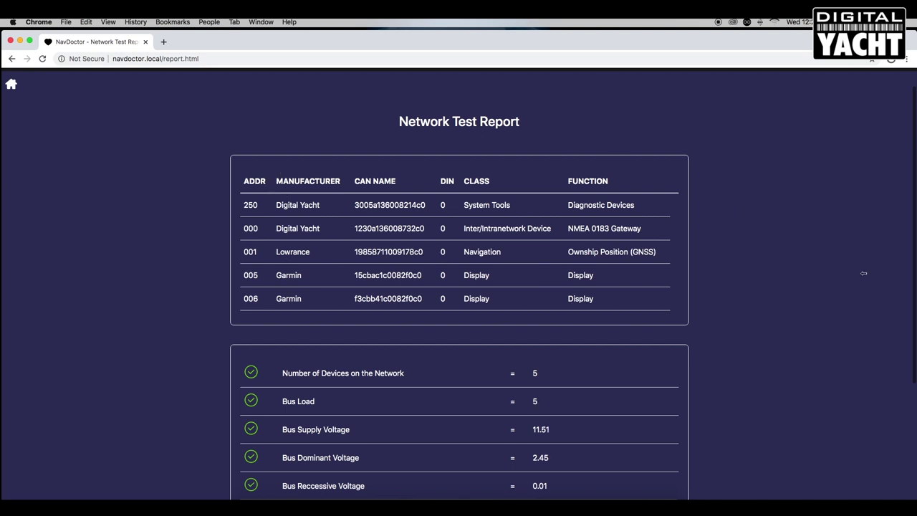
scroll(723, 316, "down", 2)
scroll(724, 315, "down", 4)
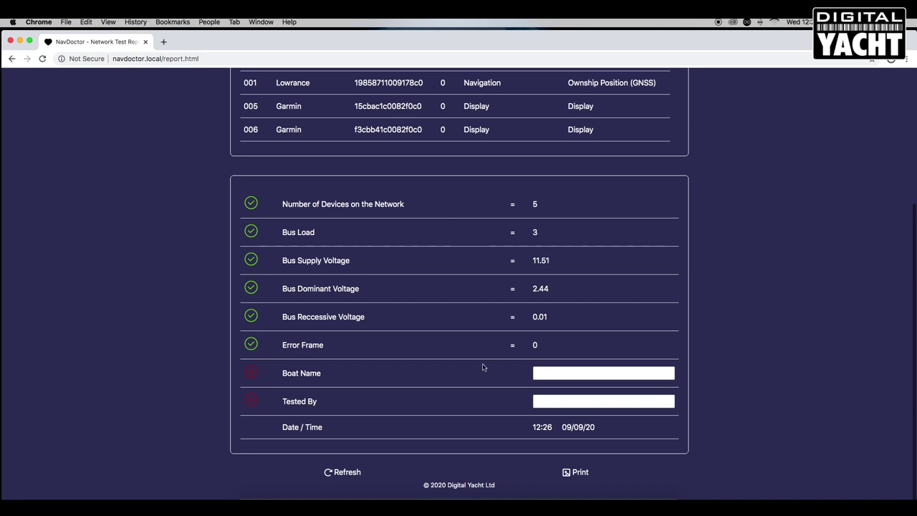
Enter TEST as the Boat Name and the tester's name in Tested By.
left_click(558, 375)
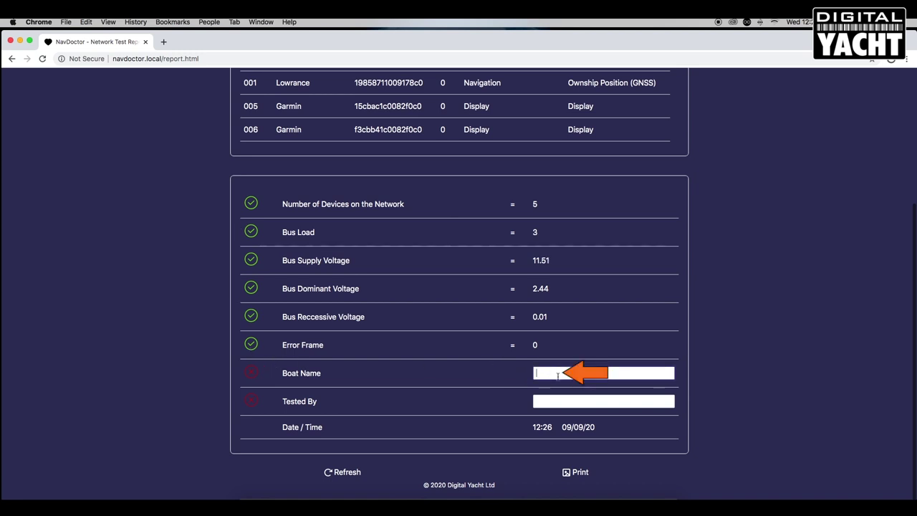
type("TEST")
key("Tab")
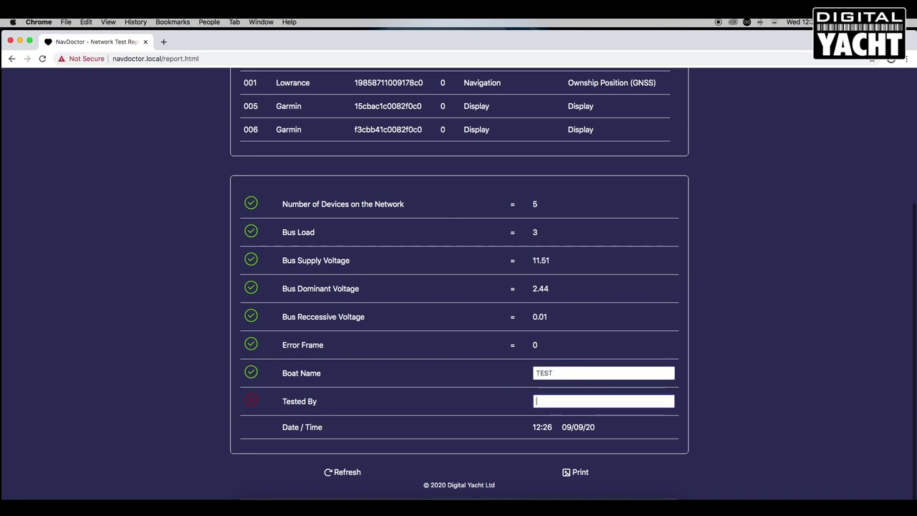
type("Pau")
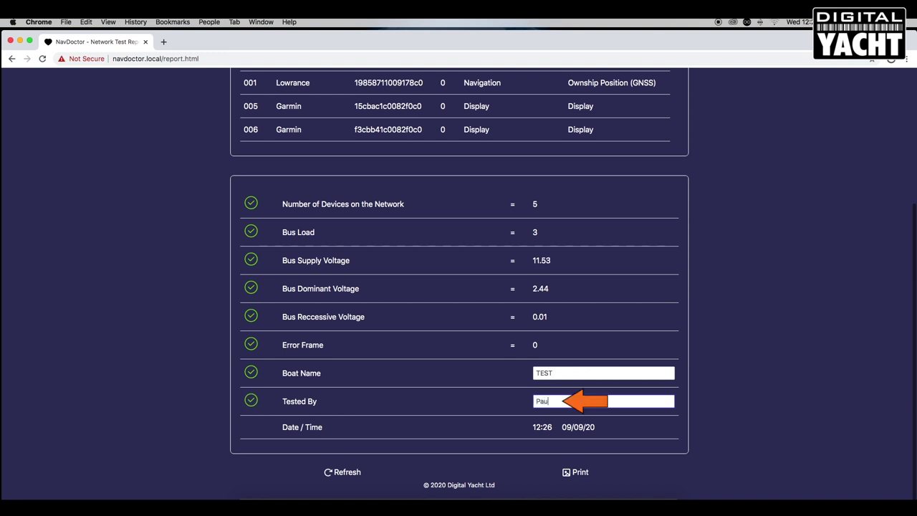
type("l S")
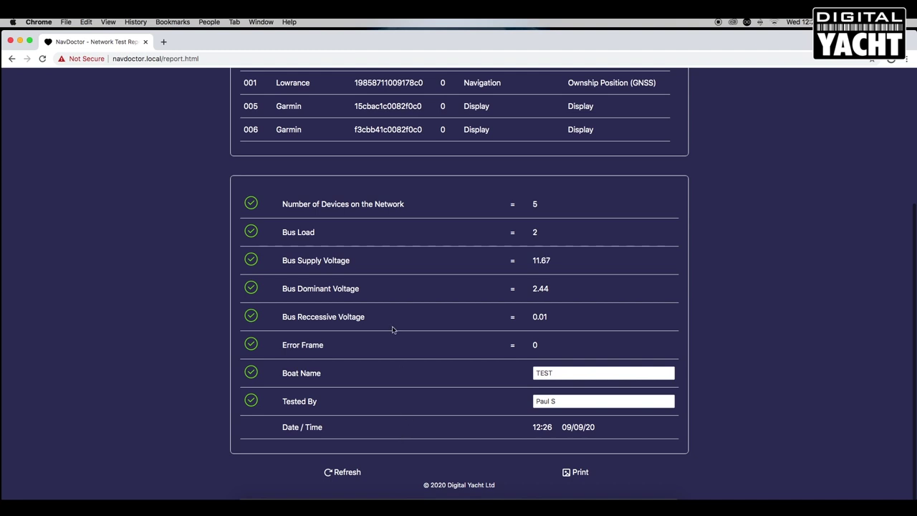
scroll(394, 327, "up", 5)
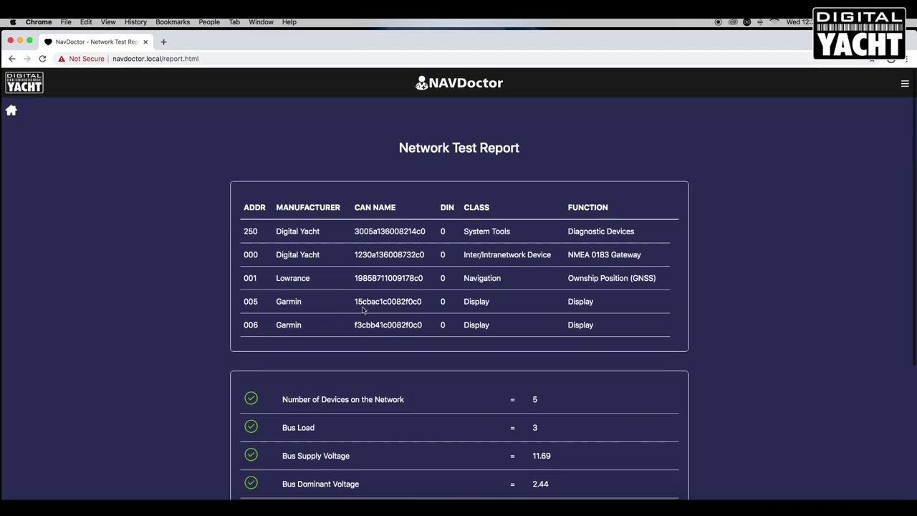
Open the Settings page from the home menu and reveal the access point password.
left_click(11, 110)
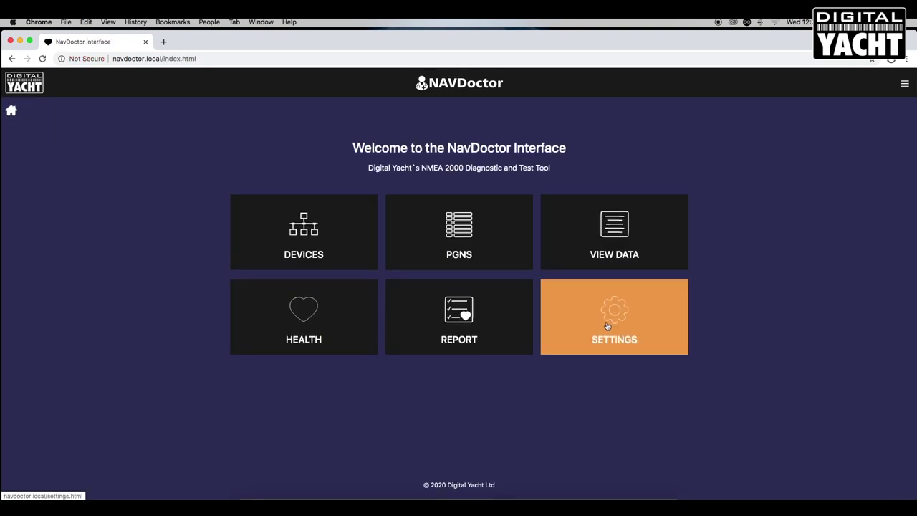
left_click(606, 326)
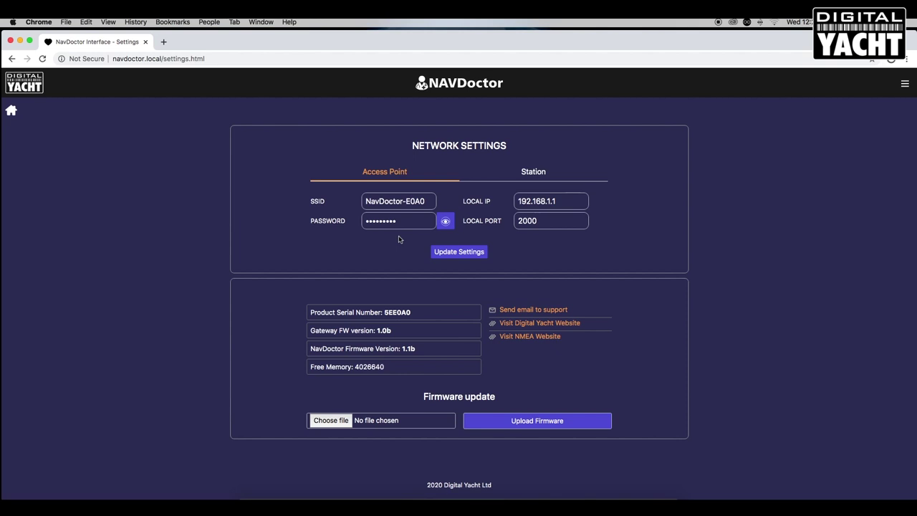
left_click(447, 225)
Switch to Station mode, scan for networks keeping Lounge TV.v, then return home.
left_click(530, 175)
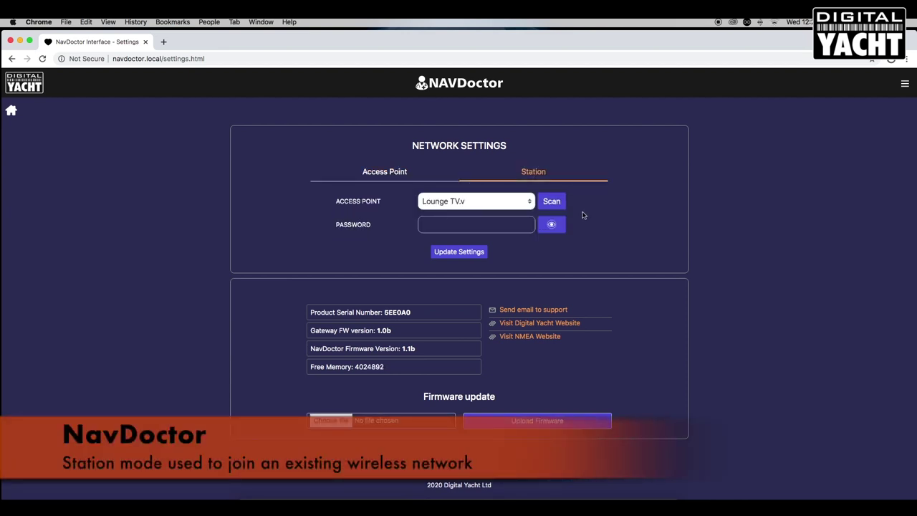
left_click(552, 202)
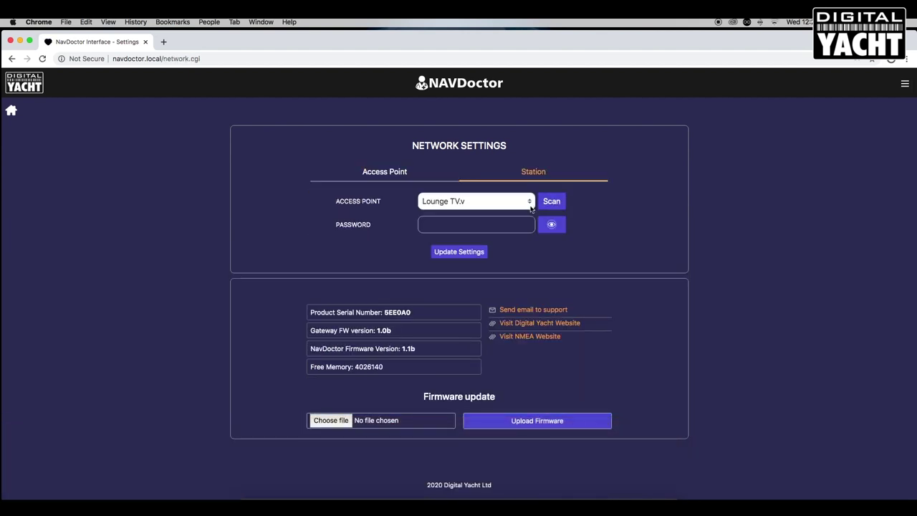
left_click(528, 202)
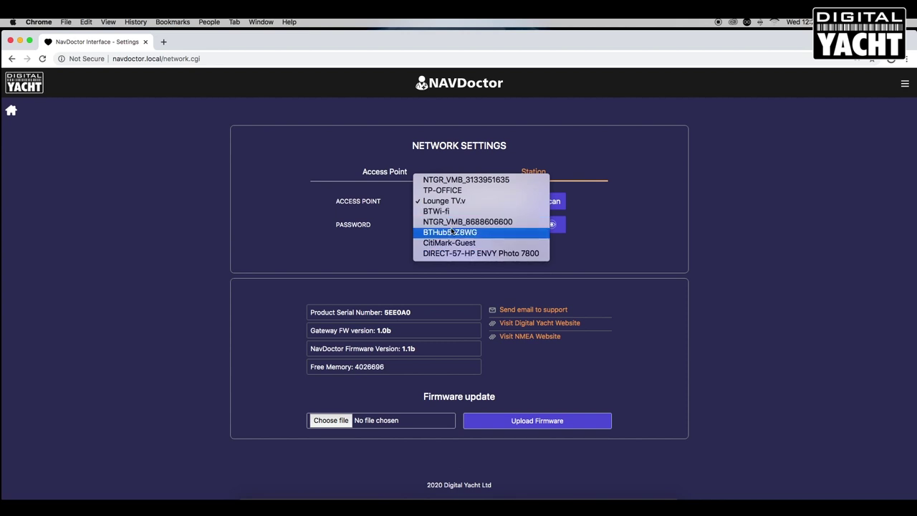
left_click(371, 250)
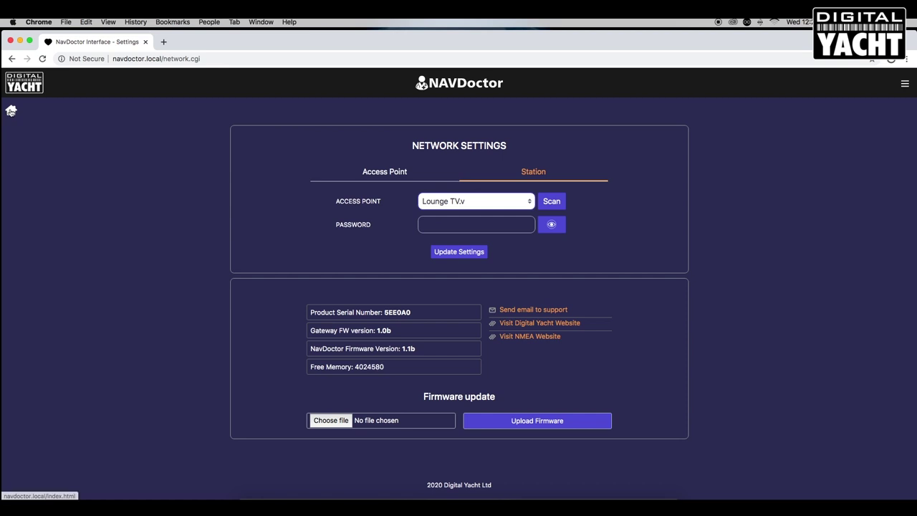
left_click(11, 110)
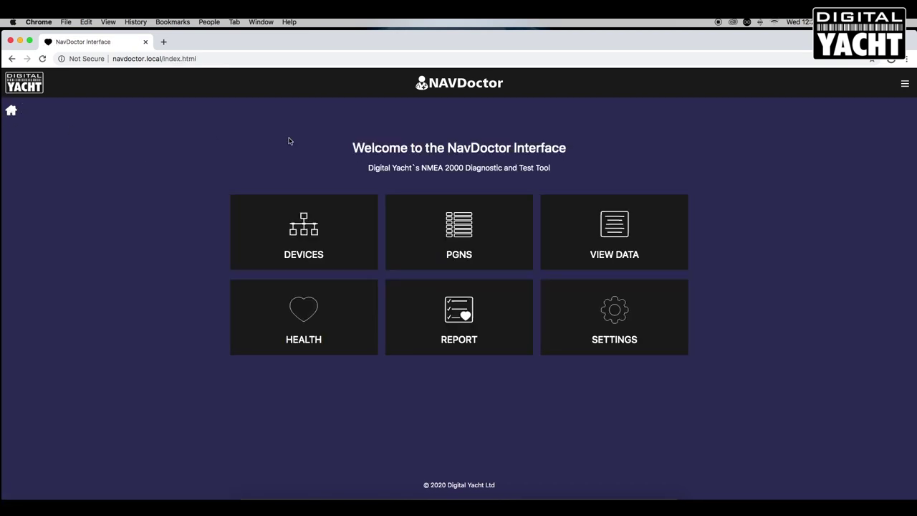